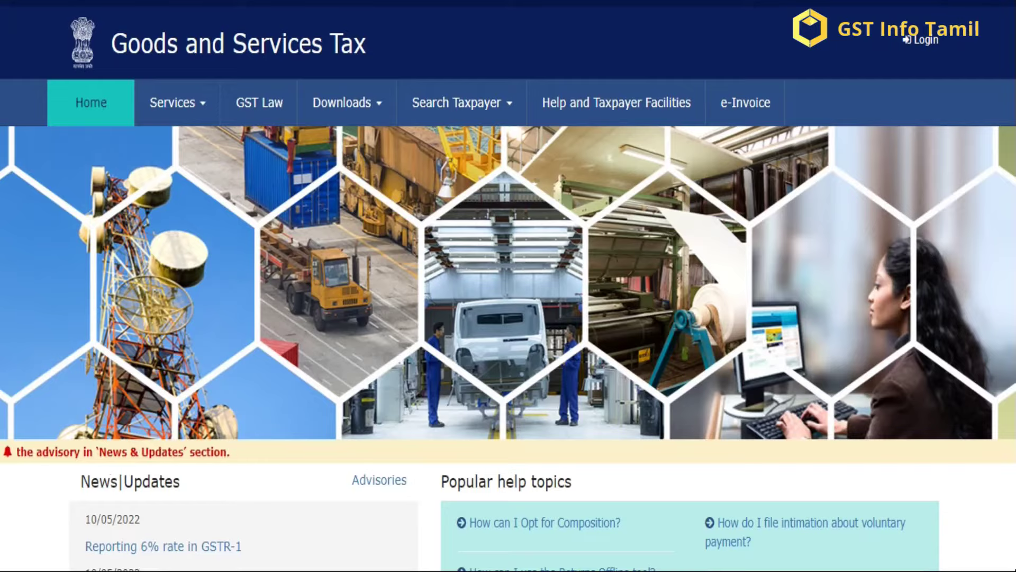
Step: Scroll through the GST Portal home page to review its contents
{"action": "scroll", "coordinate": [508, 286], "scroll_direction": "down", "scroll_amount": 3}
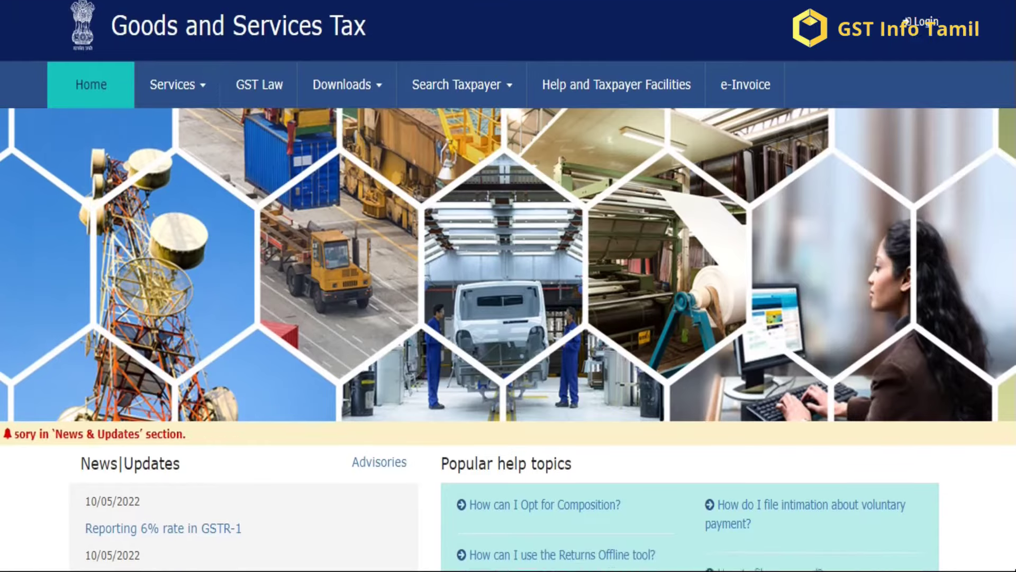
{"action": "scroll", "coordinate": [508, 286], "scroll_direction": "down", "scroll_amount": 5}
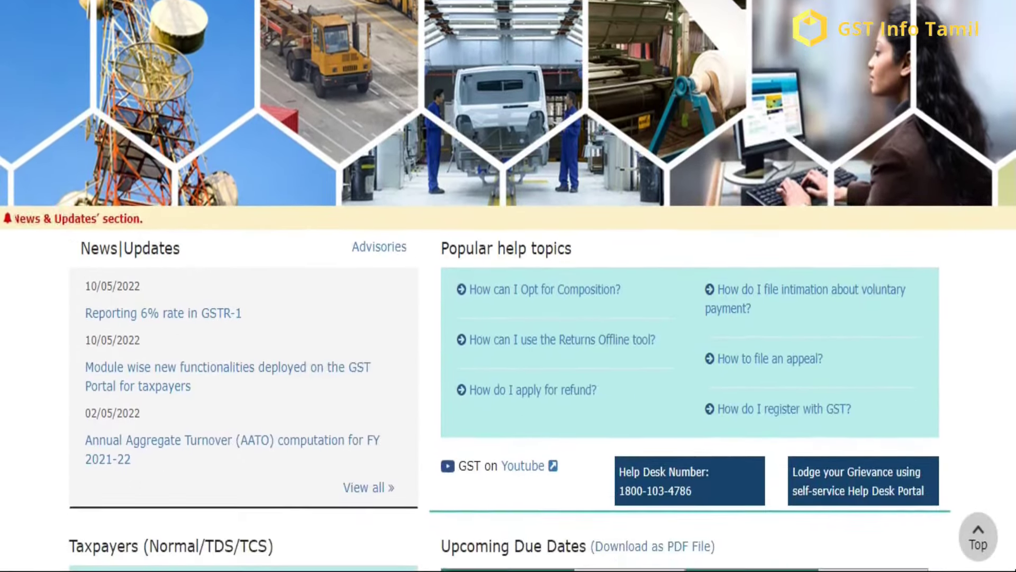
{"action": "scroll", "coordinate": [508, 286], "scroll_direction": "down", "scroll_amount": 3}
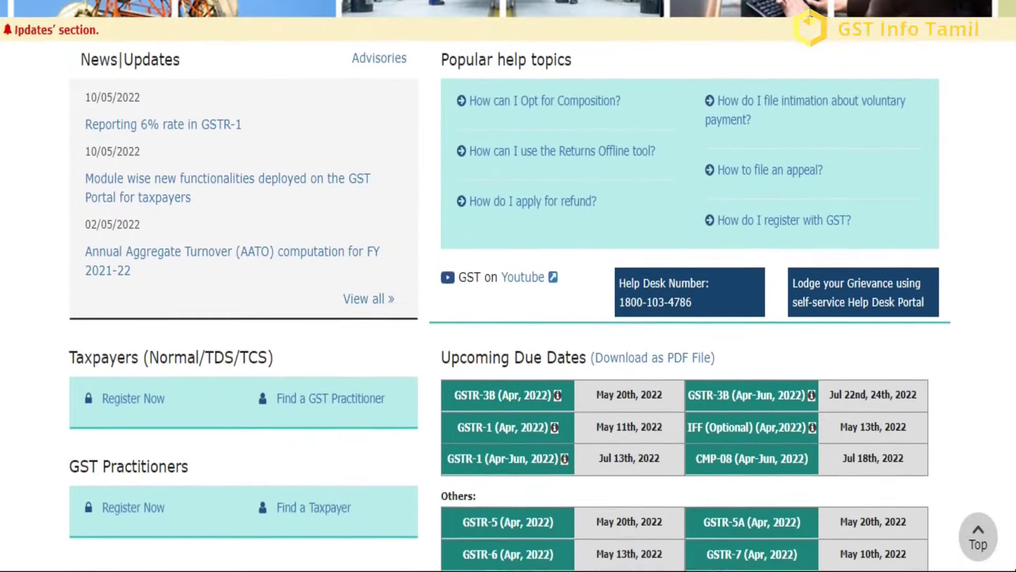
{"action": "scroll", "coordinate": [508, 286], "scroll_direction": "down", "scroll_amount": 2}
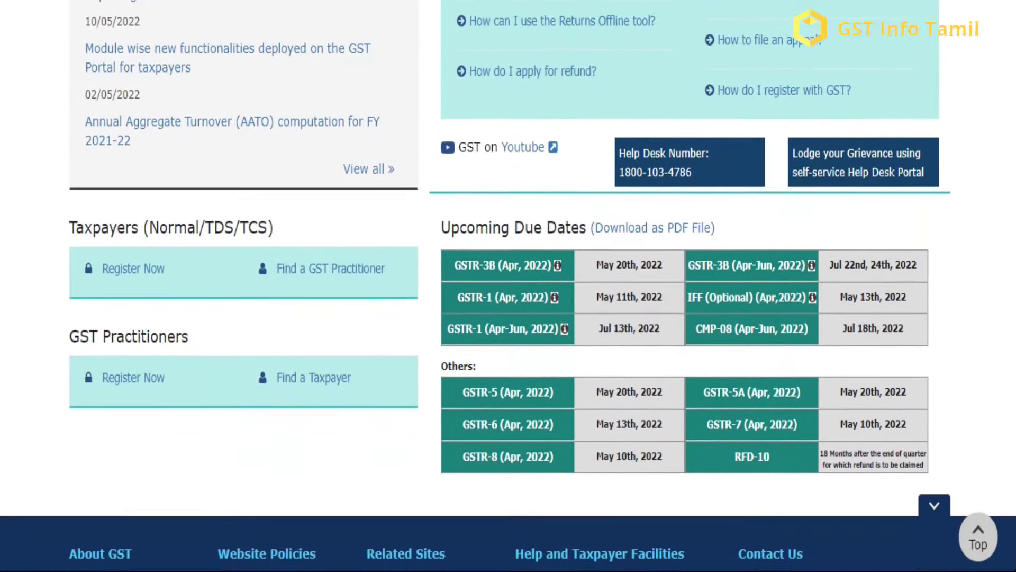
{"action": "scroll", "coordinate": [508, 286], "scroll_direction": "down", "scroll_amount": 1}
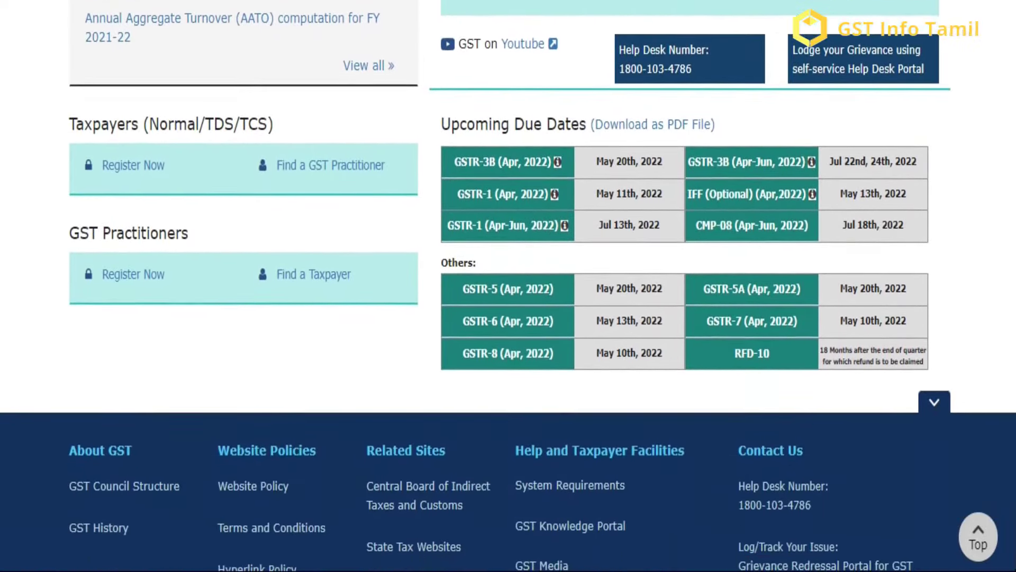
{"action": "scroll", "coordinate": [508, 286], "scroll_direction": "up", "scroll_amount": 3}
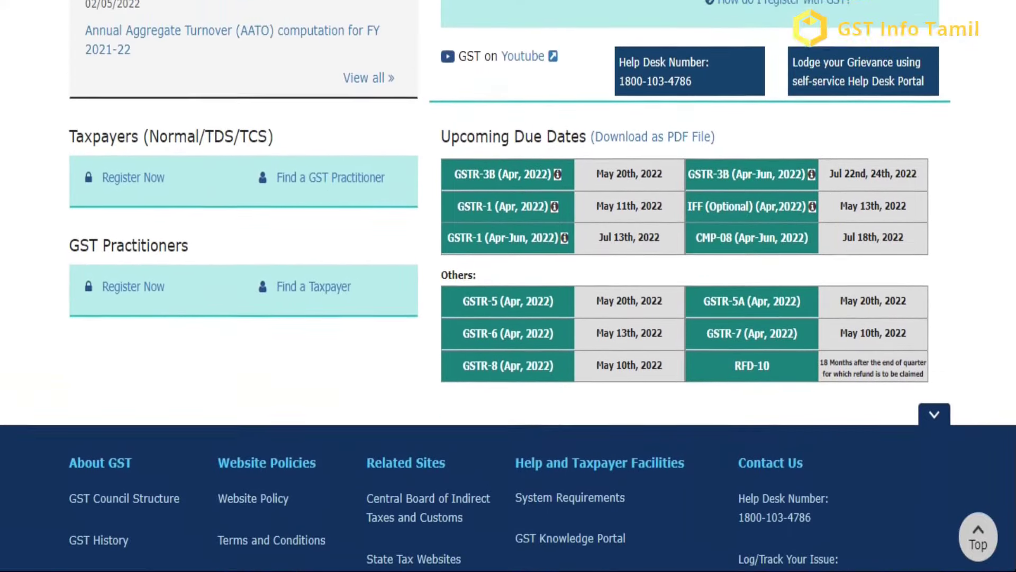
{"action": "scroll", "coordinate": [509, 285], "scroll_direction": "down", "scroll_amount": 1}
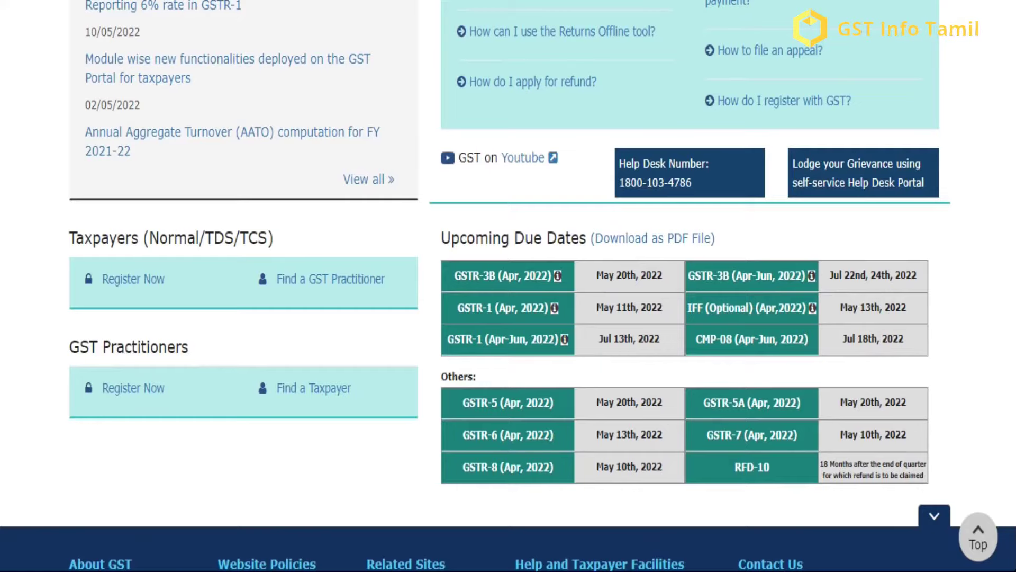
{"action": "scroll", "coordinate": [508, 286], "scroll_direction": "up", "scroll_amount": 4}
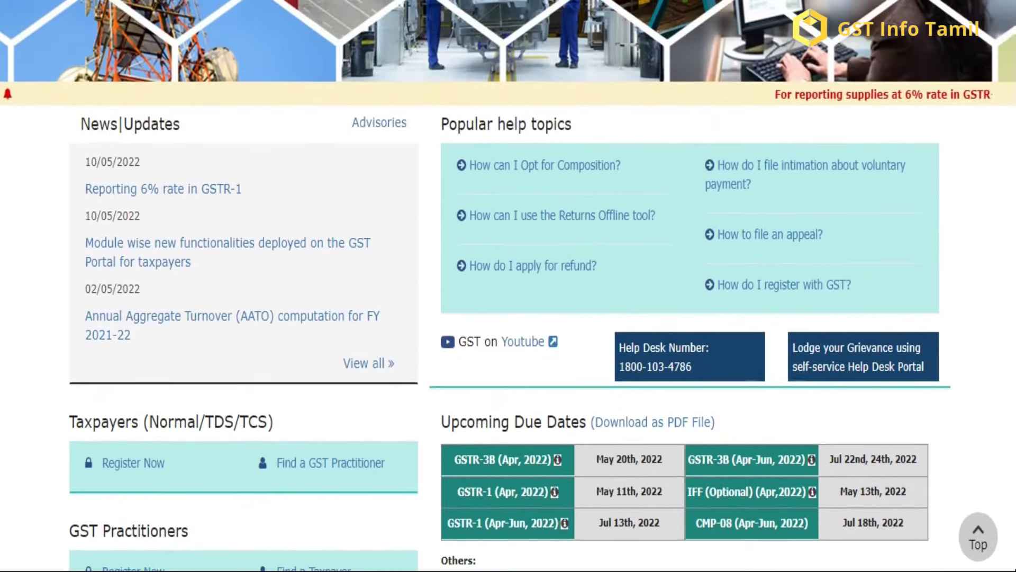
{"action": "scroll", "coordinate": [508, 286], "scroll_direction": "up", "scroll_amount": 6}
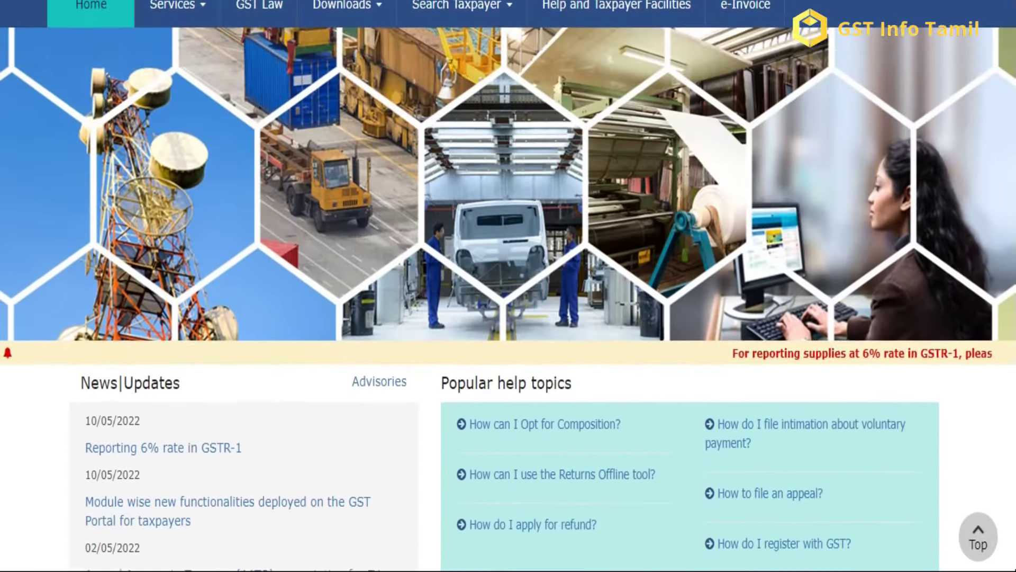
{"action": "scroll", "coordinate": [508, 285], "scroll_direction": "up", "scroll_amount": 1}
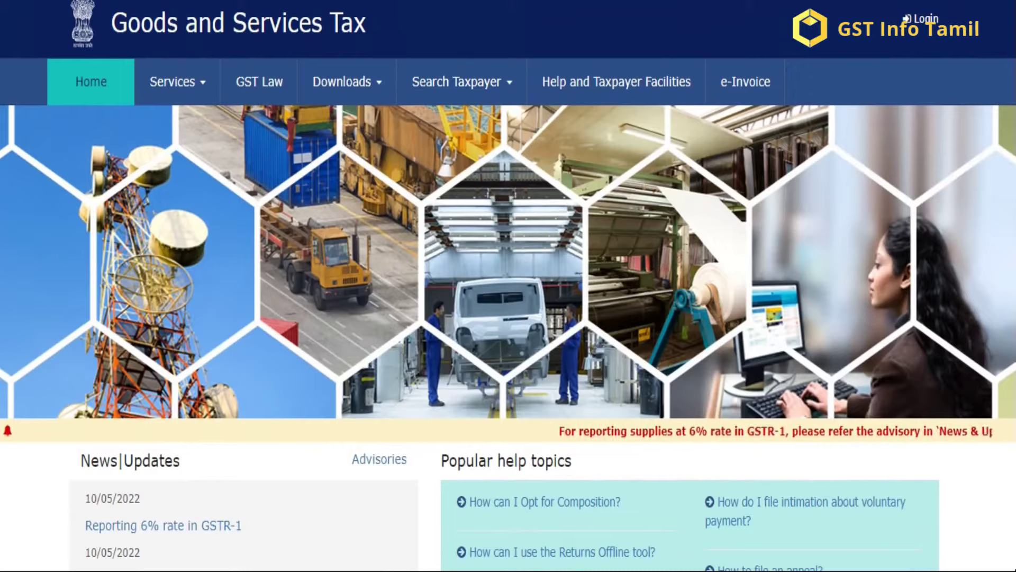
Step: Sign in and open Services > Registration > Application for Cancellation of Registration
{"action": "left_click", "coordinate": [922, 21]}
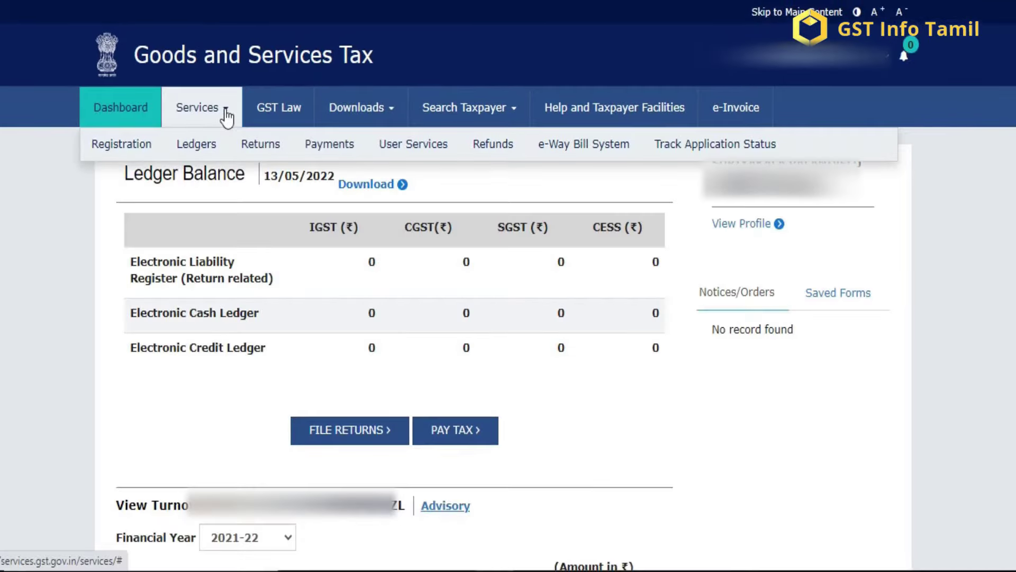
{"action": "mouse_move", "coordinate": [105, 145]}
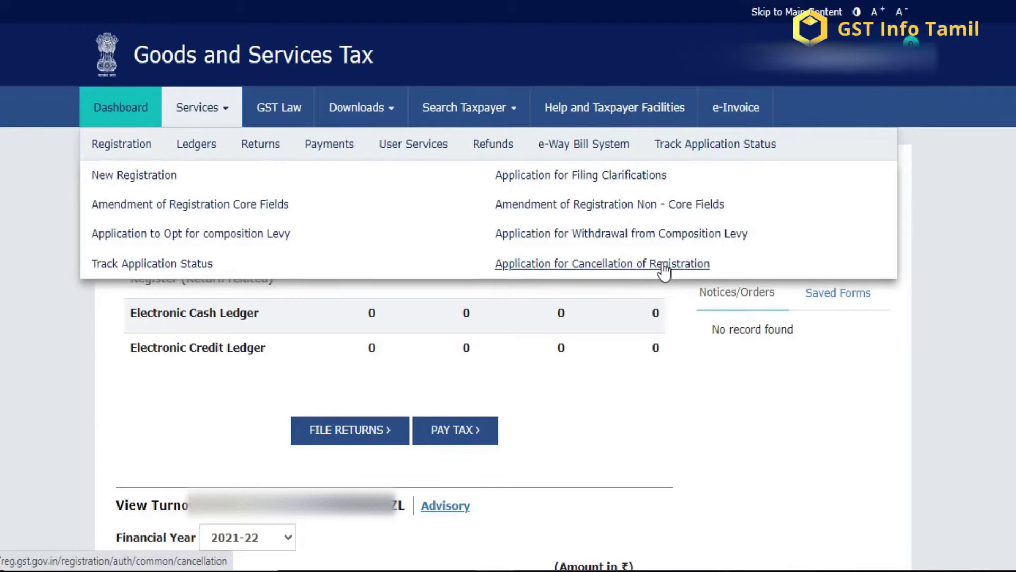
{"action": "left_click", "coordinate": [663, 263]}
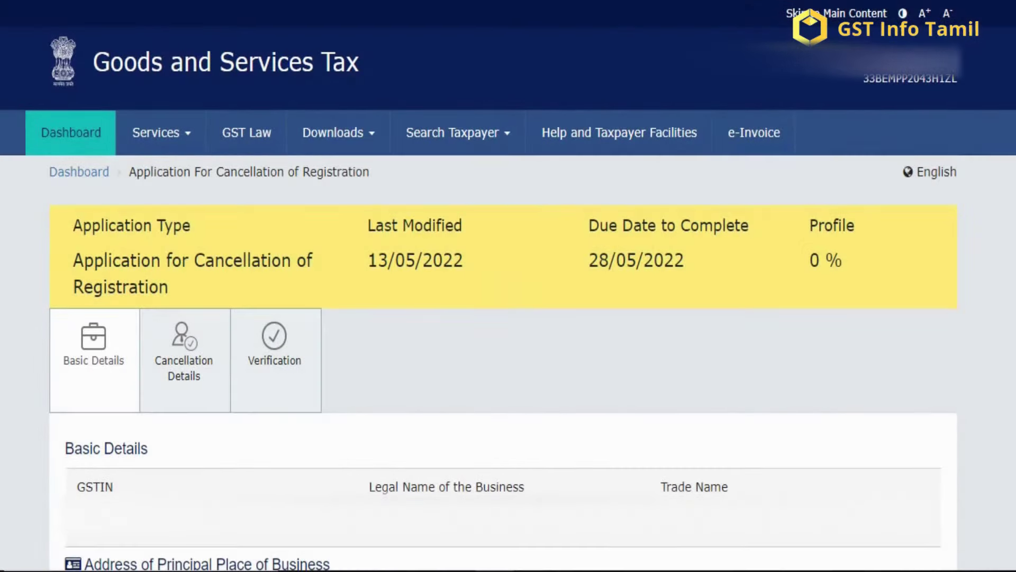
Step: Tick 'Address Same as above' for future correspondence and save the basic details
{"action": "scroll", "coordinate": [508, 286], "scroll_direction": "down", "scroll_amount": 8}
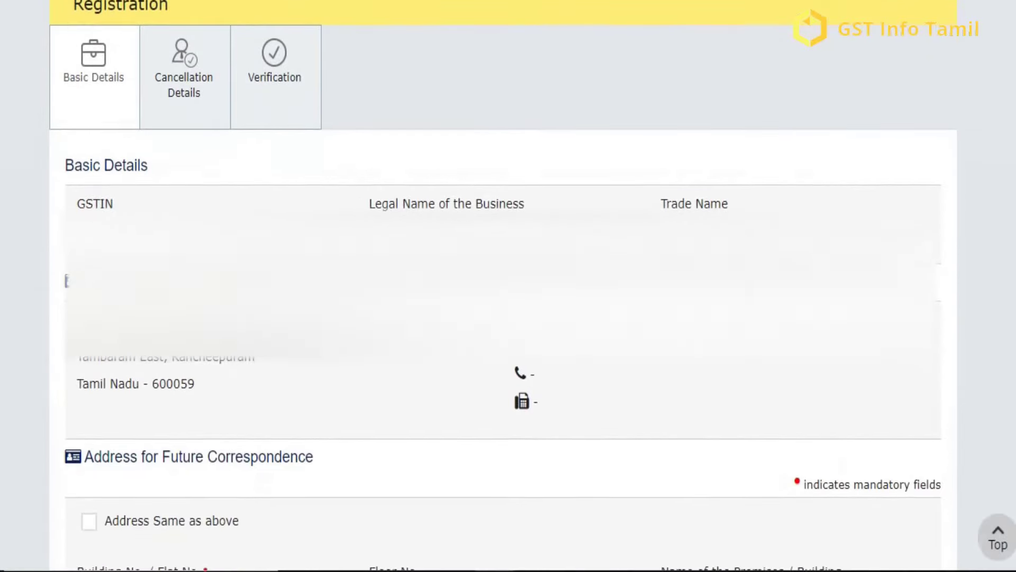
{"action": "scroll", "coordinate": [508, 286], "scroll_direction": "down", "scroll_amount": 1}
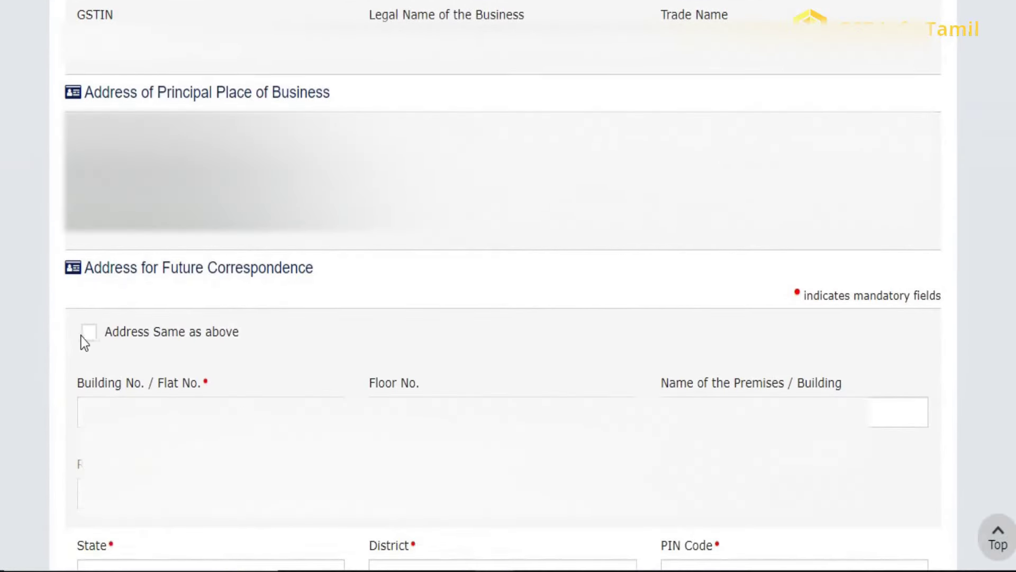
{"action": "left_click", "coordinate": [87, 334]}
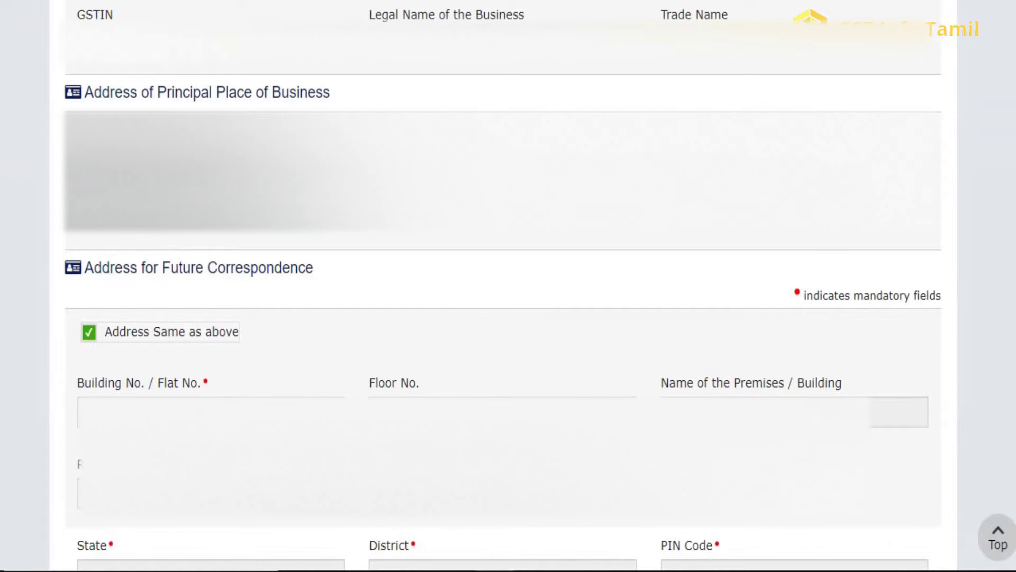
{"action": "scroll", "coordinate": [508, 286], "scroll_direction": "down", "scroll_amount": 7}
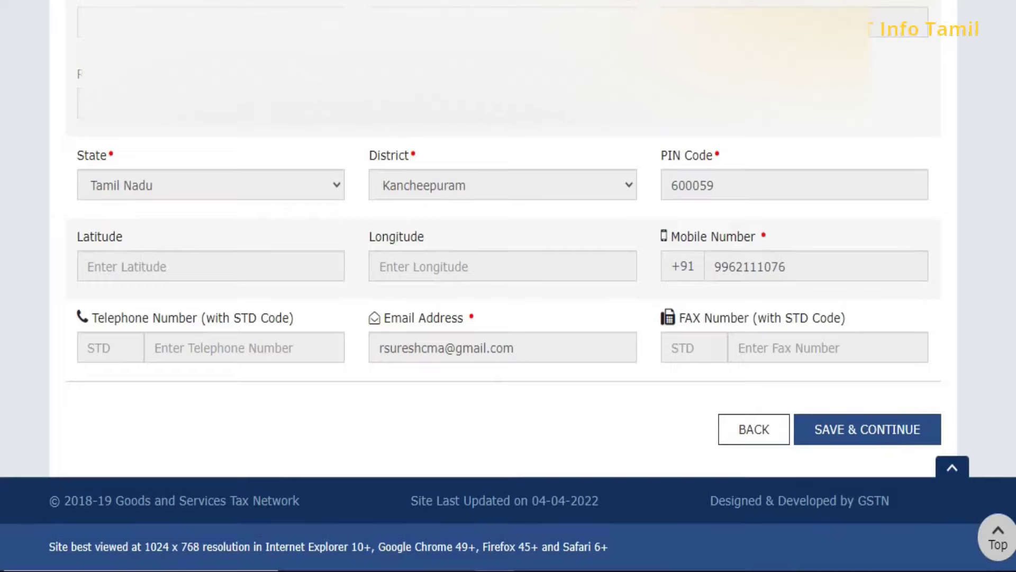
{"action": "left_click", "coordinate": [880, 439]}
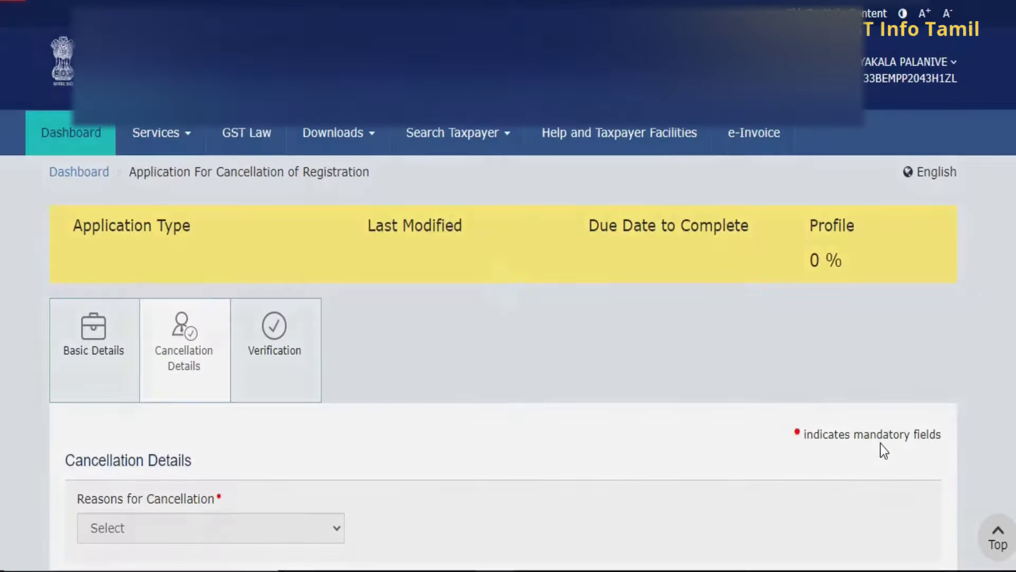
Step: Choose 'Discontinuance of business/ Closure of business' from the Reasons for Cancellation list
{"action": "scroll", "coordinate": [163, 254], "scroll_direction": "down", "scroll_amount": 4}
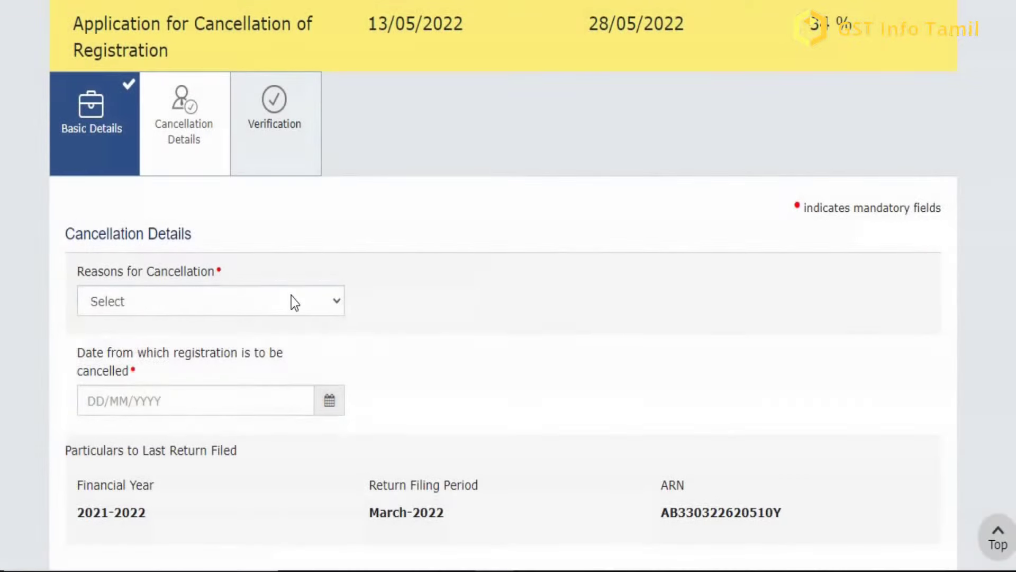
{"action": "left_click", "coordinate": [291, 296]}
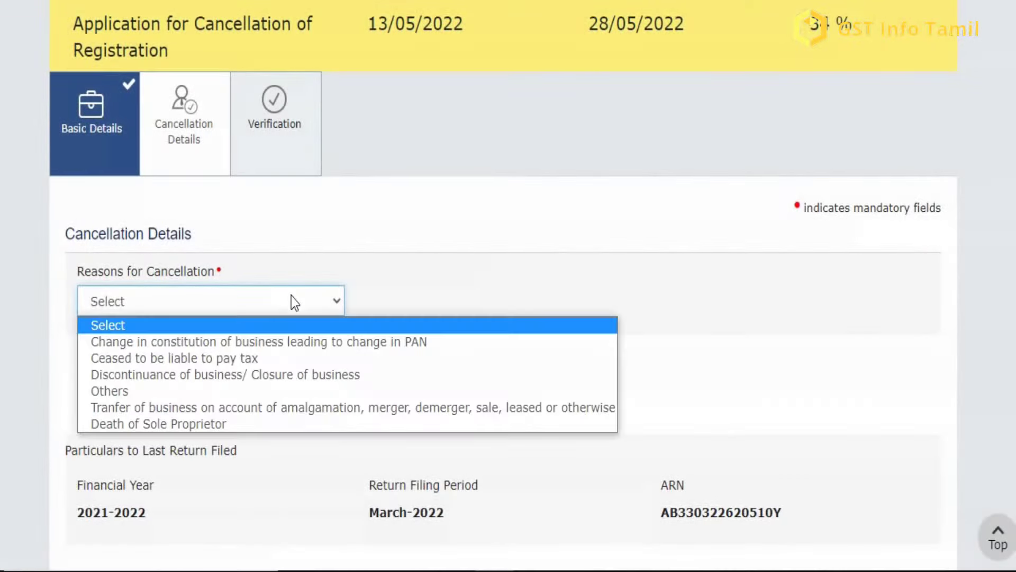
{"action": "key", "text": "Down"}
{"action": "key", "text": "Down"}
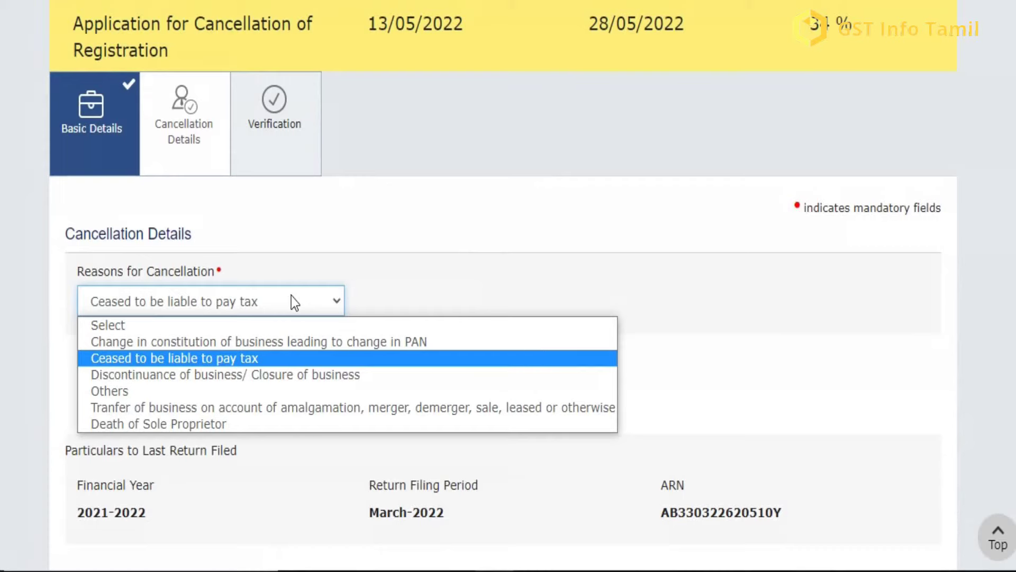
{"action": "key", "text": "Down"}
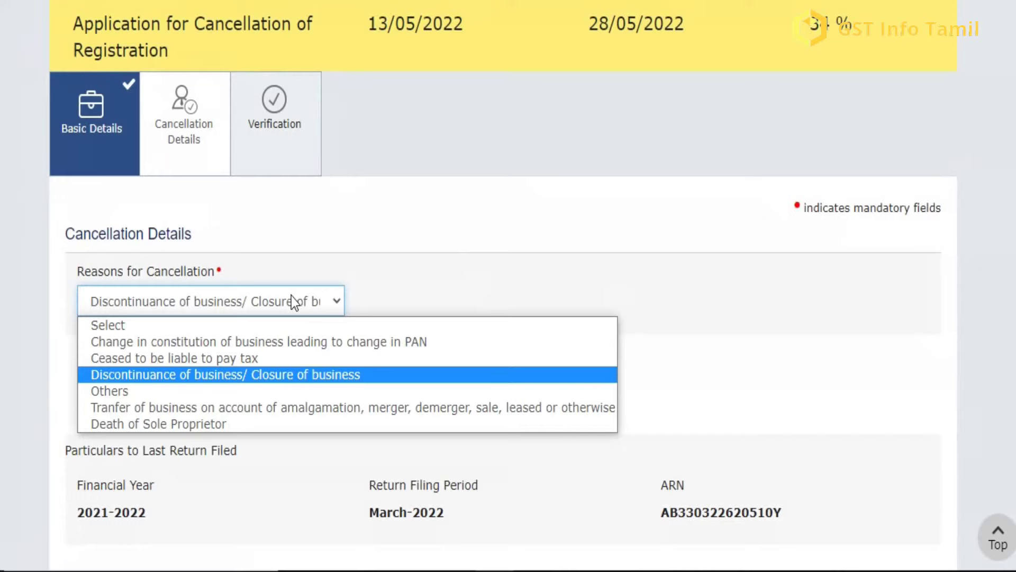
{"action": "key", "text": "Return"}
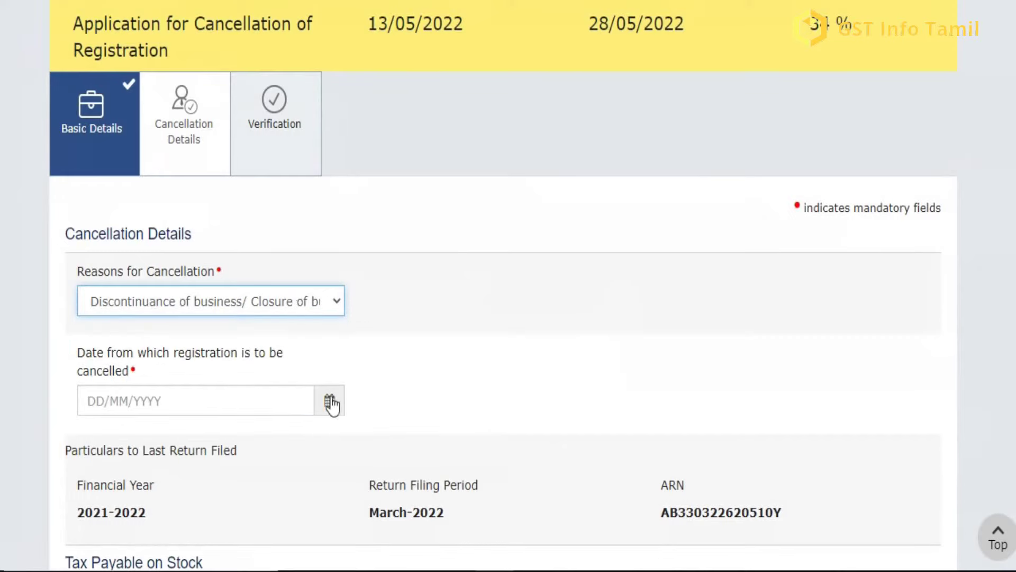
Step: Set the cancellation date to 13/05/2022, leaving the stock and tax-paid tables at 0
{"action": "left_click", "coordinate": [330, 403]}
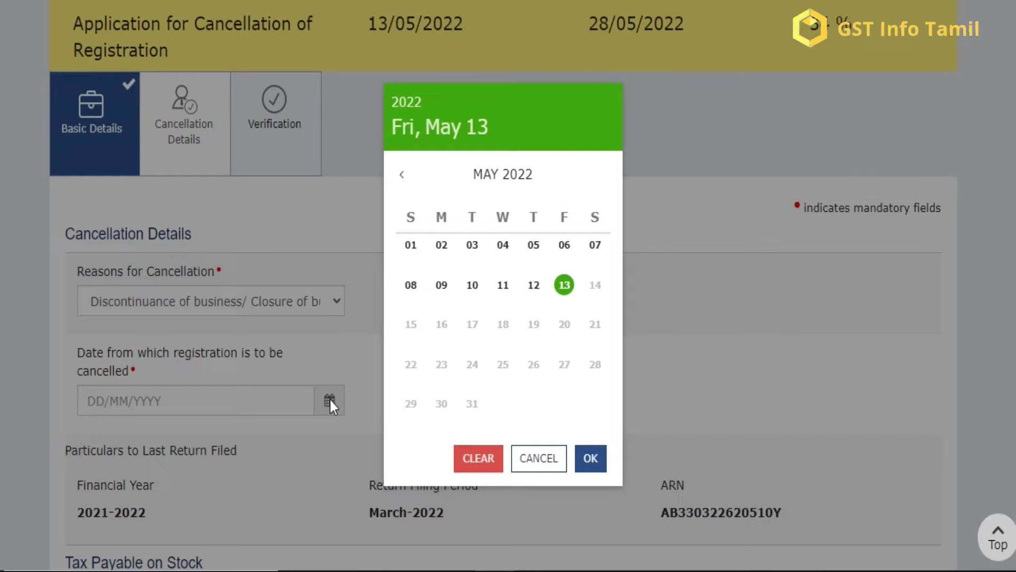
{"action": "left_click", "coordinate": [562, 286]}
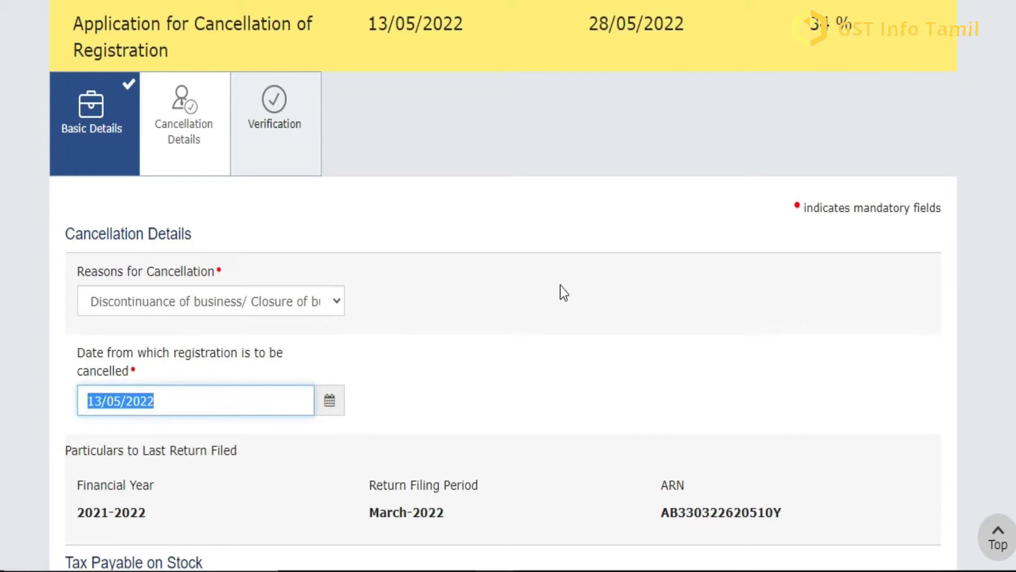
{"action": "scroll", "coordinate": [503, 286], "scroll_direction": "down", "scroll_amount": 5}
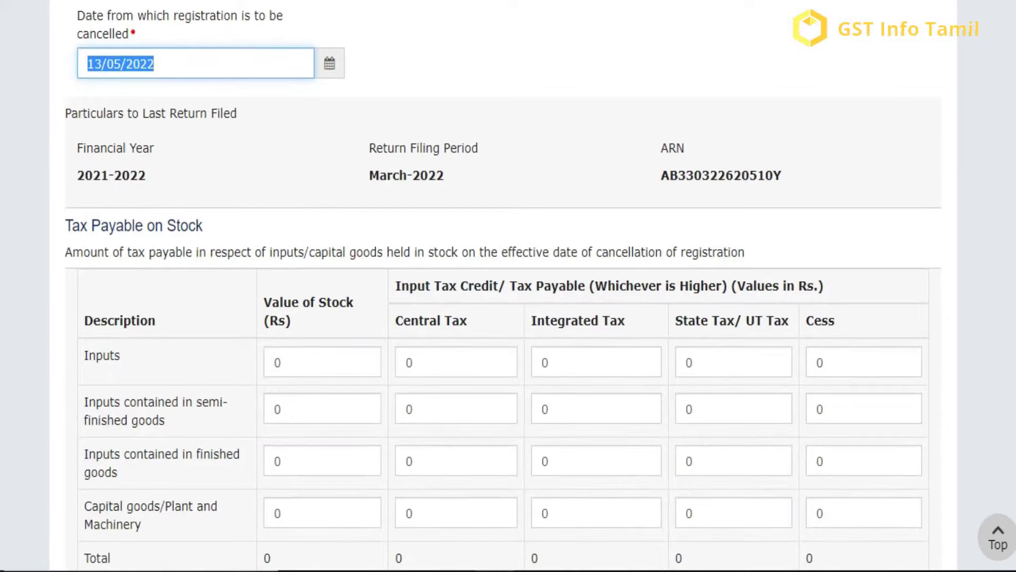
{"action": "scroll", "coordinate": [503, 286], "scroll_direction": "down", "scroll_amount": 1}
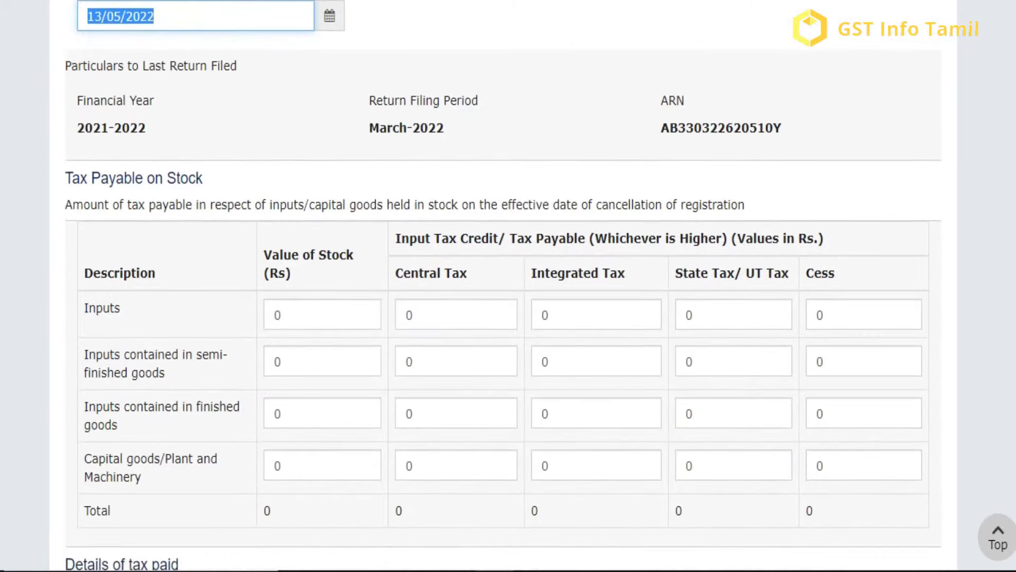
{"action": "scroll", "coordinate": [503, 286], "scroll_direction": "down", "scroll_amount": 1}
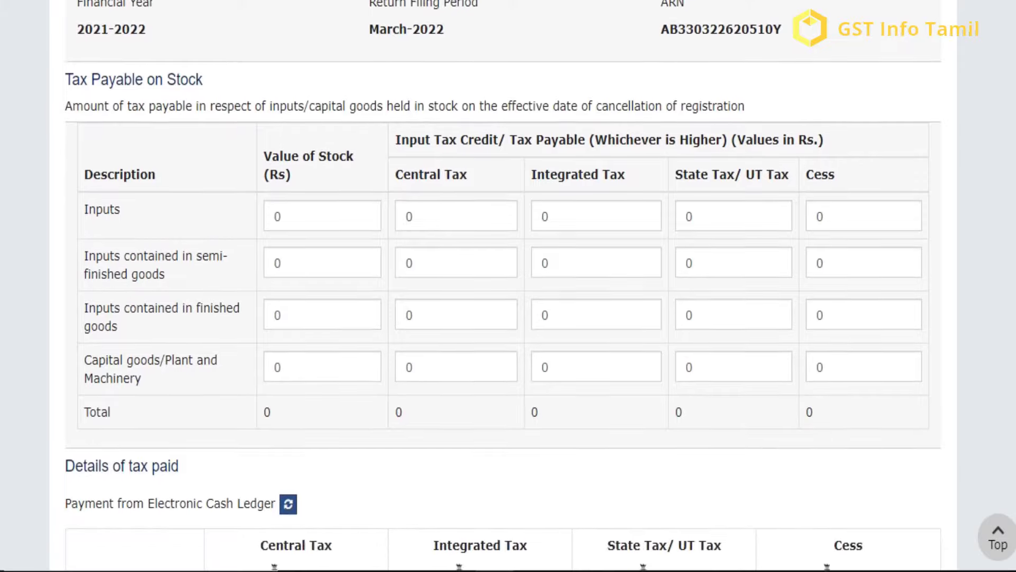
{"action": "scroll", "coordinate": [503, 286], "scroll_direction": "down", "scroll_amount": 3}
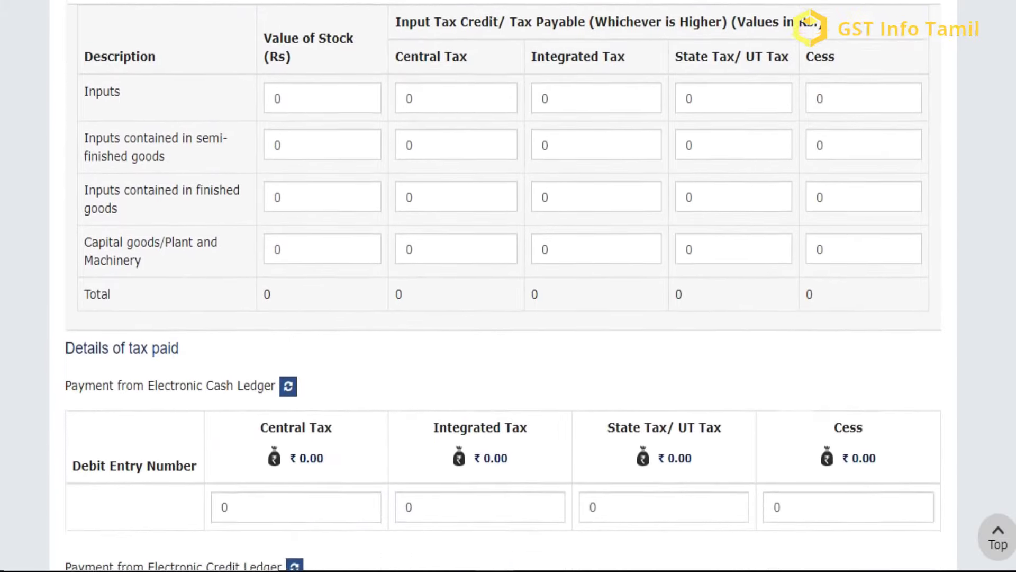
{"action": "scroll", "coordinate": [504, 286], "scroll_direction": "down", "scroll_amount": 1}
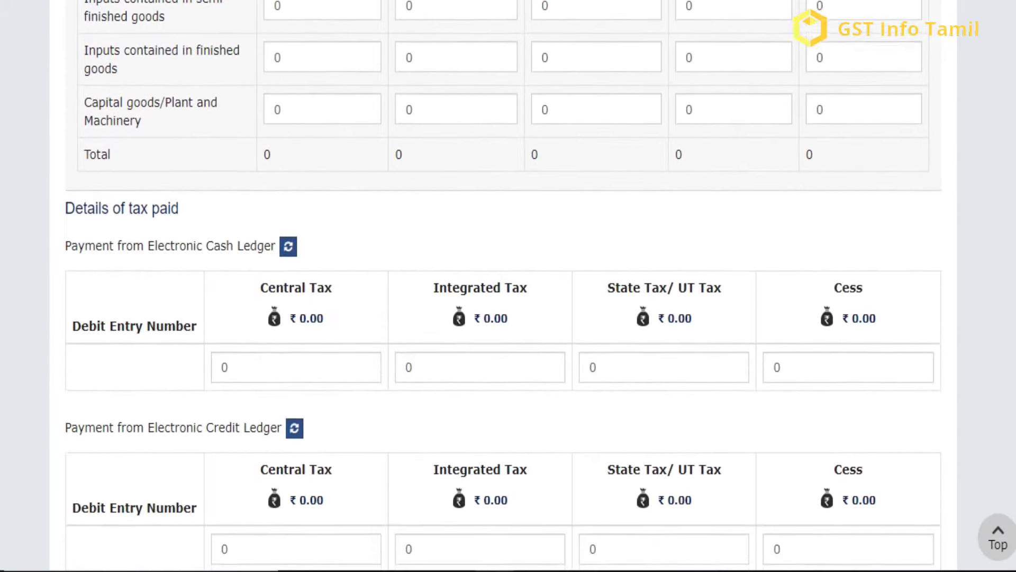
{"action": "scroll", "coordinate": [504, 285], "scroll_direction": "down", "scroll_amount": 2}
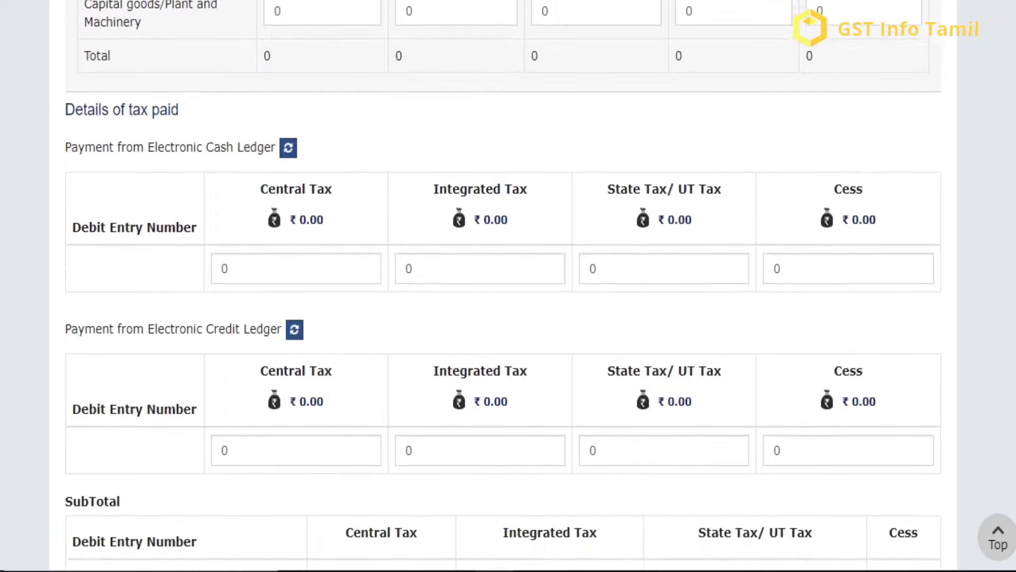
{"action": "scroll", "coordinate": [503, 286], "scroll_direction": "down", "scroll_amount": 2}
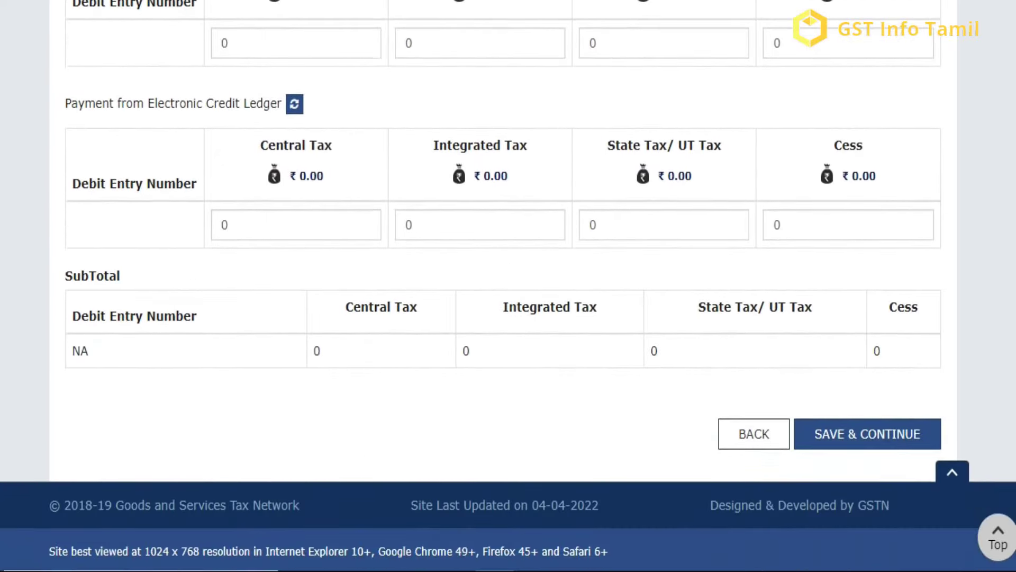
Step: Save the cancellation details and tick the verification declaration
{"action": "left_click", "coordinate": [855, 447]}
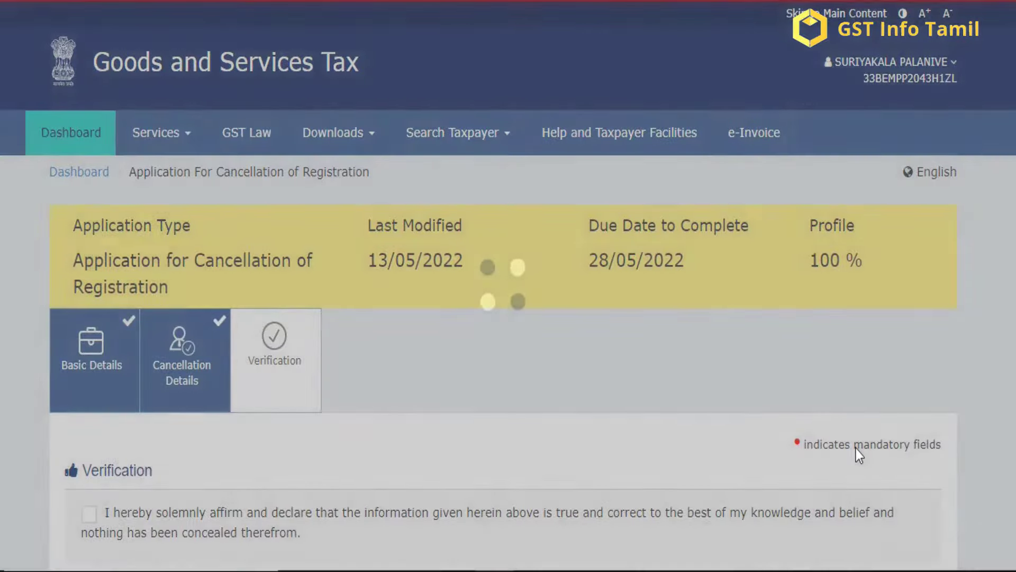
{"action": "scroll", "coordinate": [508, 286], "scroll_direction": "down", "scroll_amount": 4}
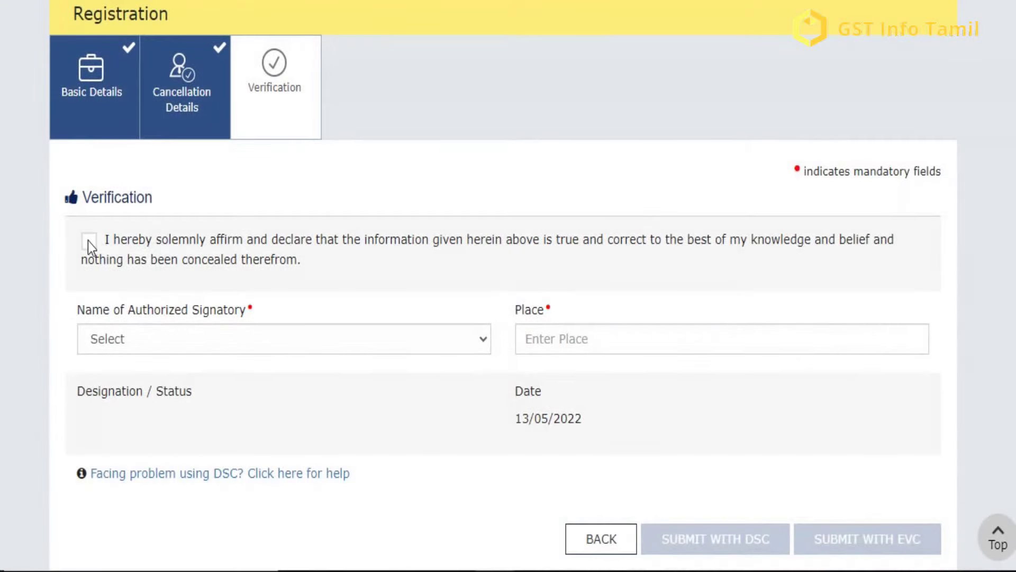
{"action": "left_click", "coordinate": [89, 241]}
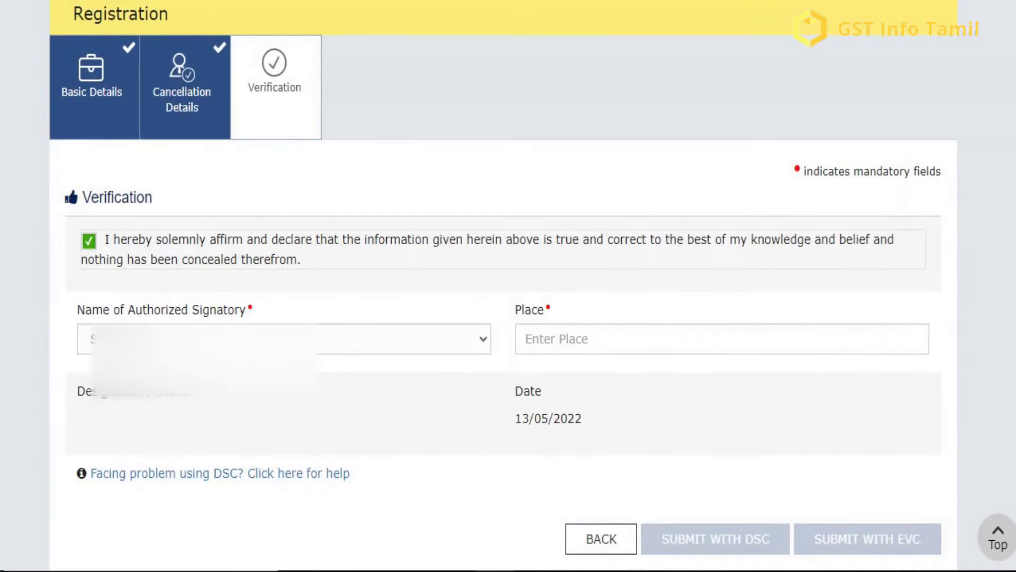
Step: Select Proprietor as authorized signatory and enter Tambaram as the place
{"action": "left_click", "coordinate": [212, 339]}
{"action": "left_click", "coordinate": [434, 380]}
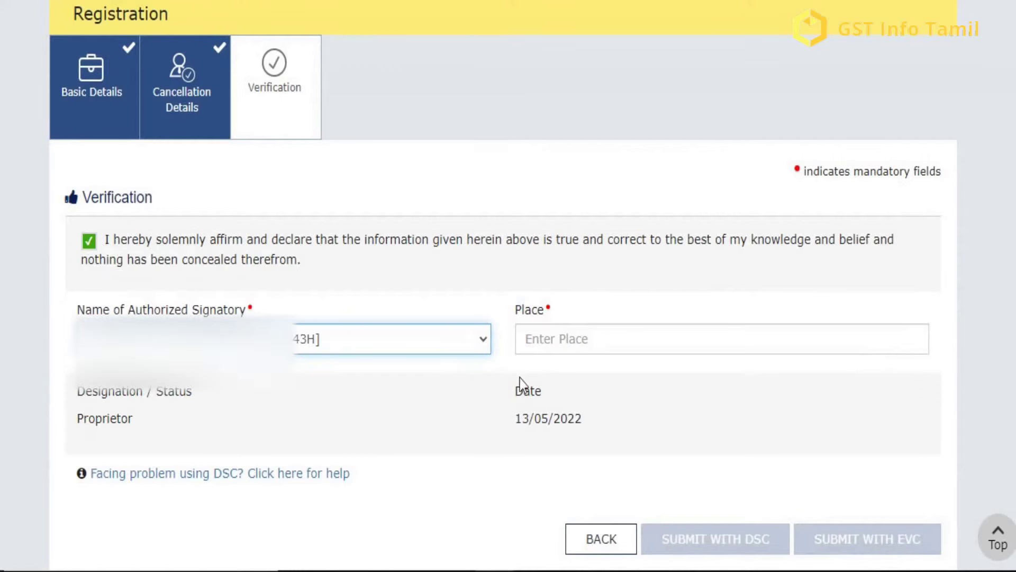
{"action": "left_click", "coordinate": [652, 348]}
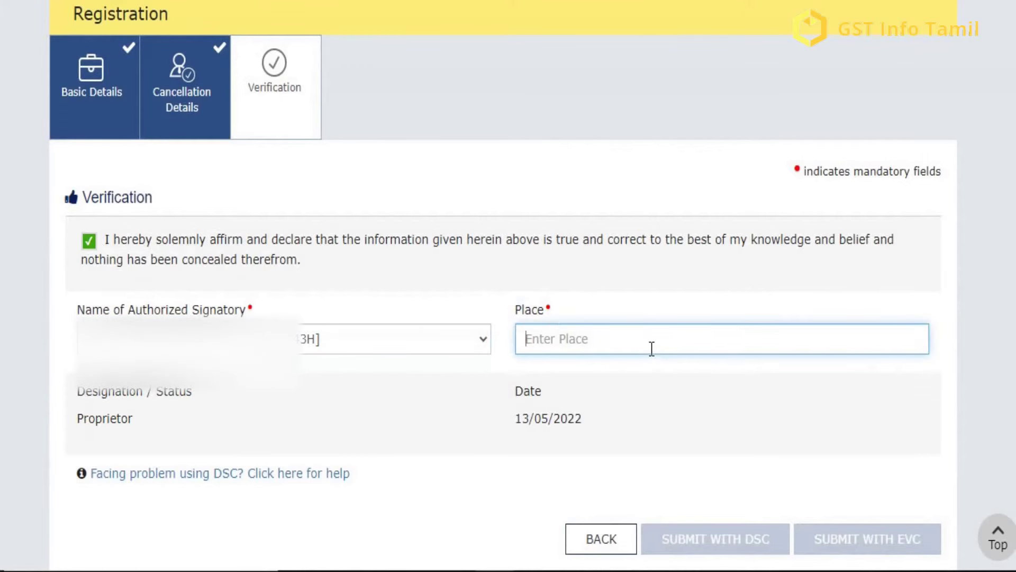
{"action": "type", "text": "Tambaram"}
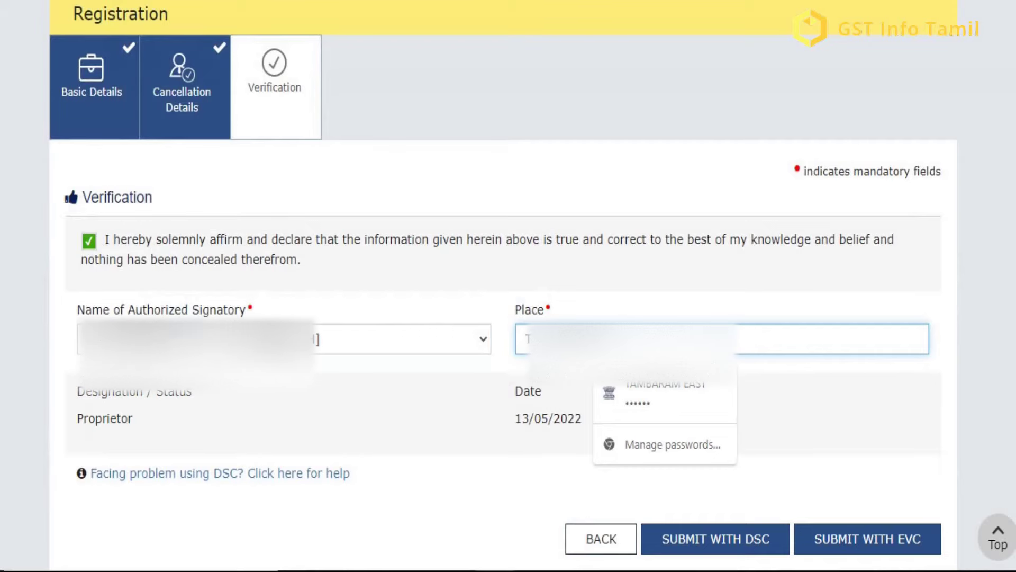
{"action": "left_click", "coordinate": [828, 408]}
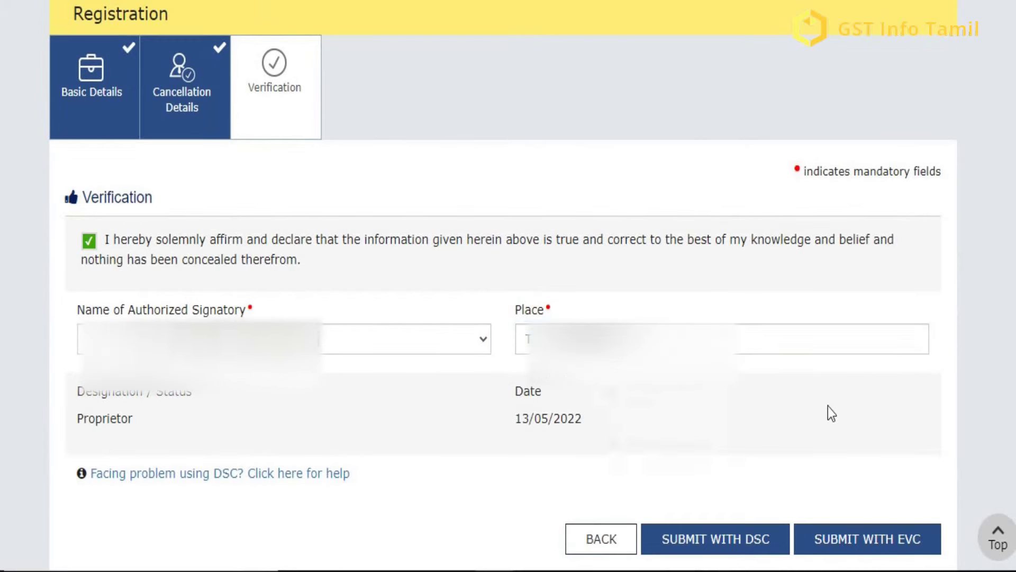
Step: Submit with EVC, entering and validating the one-time password received
{"action": "scroll", "coordinate": [884, 412], "scroll_direction": "down", "scroll_amount": 2}
{"action": "left_click", "coordinate": [855, 423]}
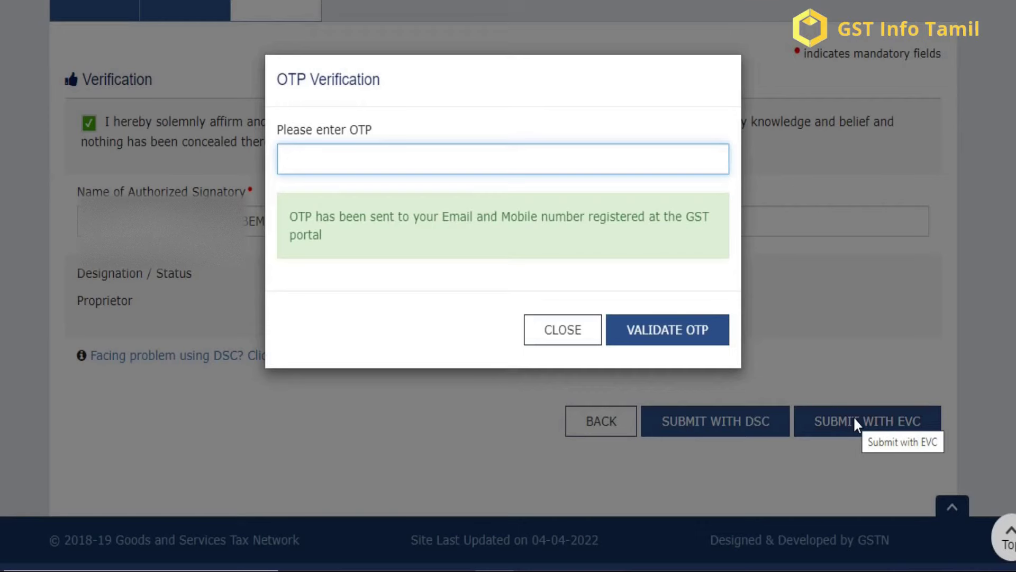
{"action": "type", "text": "••••••"}
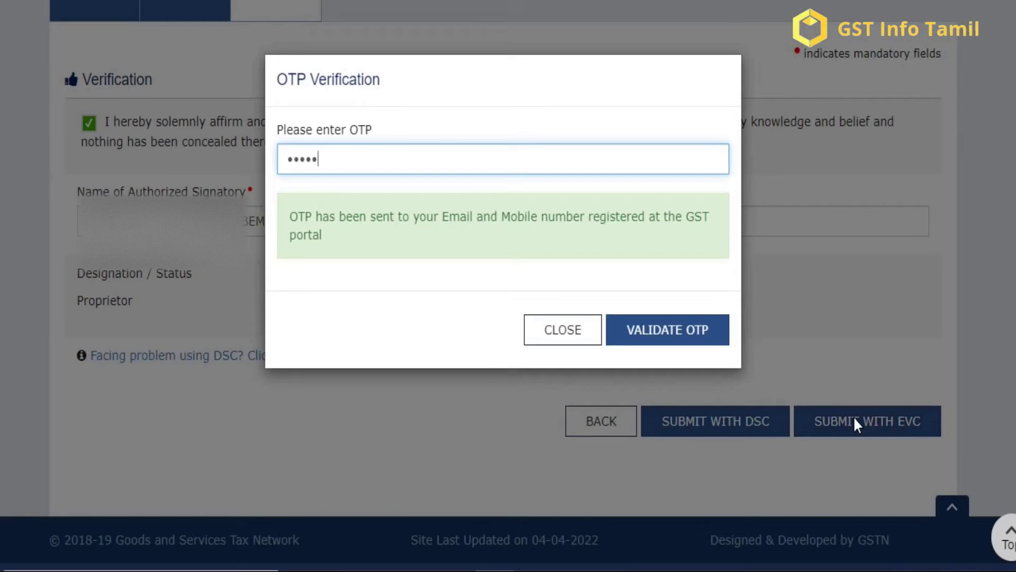
{"action": "left_click", "coordinate": [656, 334]}
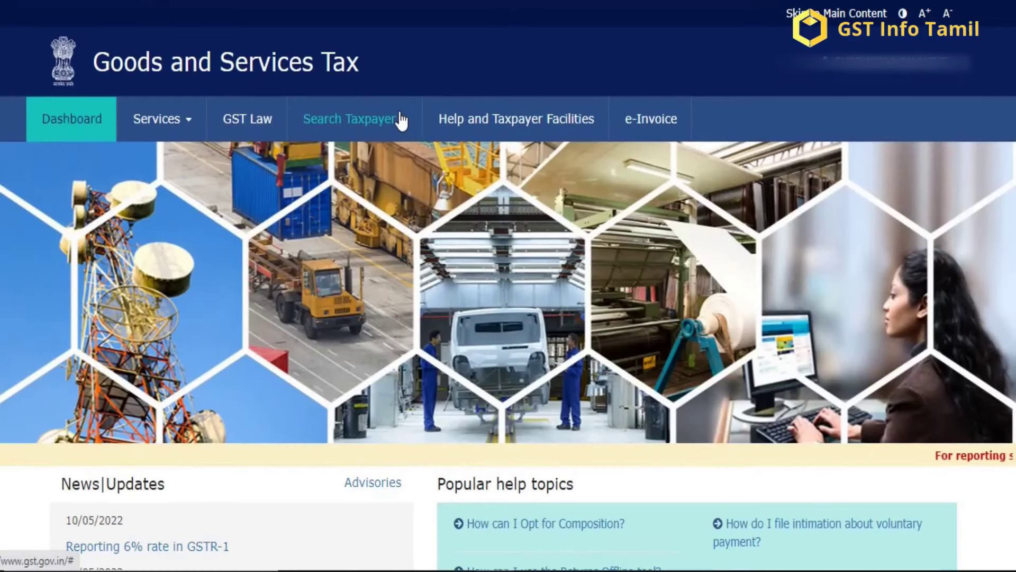
Step: Search the taxpayer by pasting its GSTIN into Search by GSTIN/UIN
{"action": "left_click", "coordinate": [399, 120]}
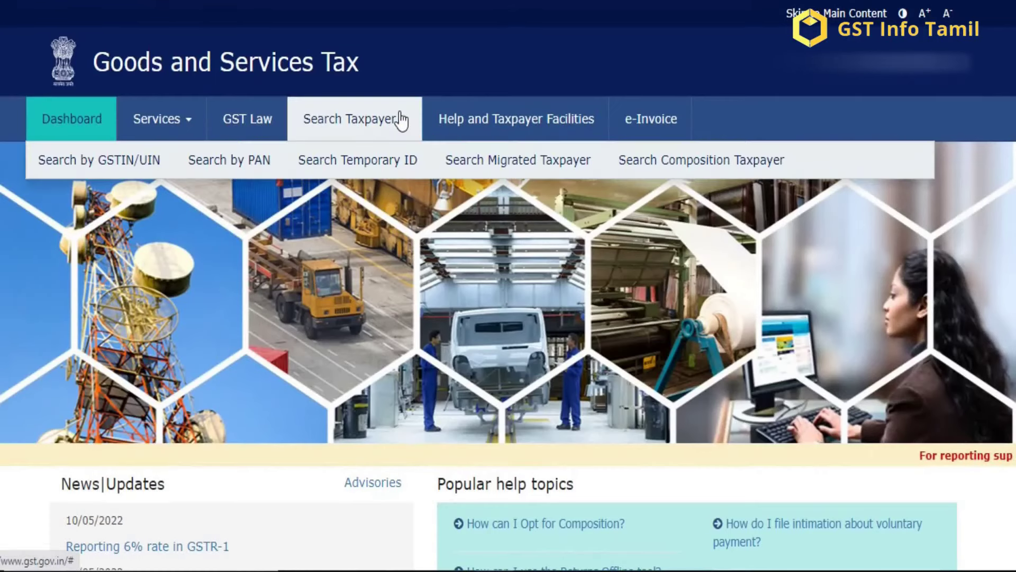
{"action": "left_click", "coordinate": [123, 161]}
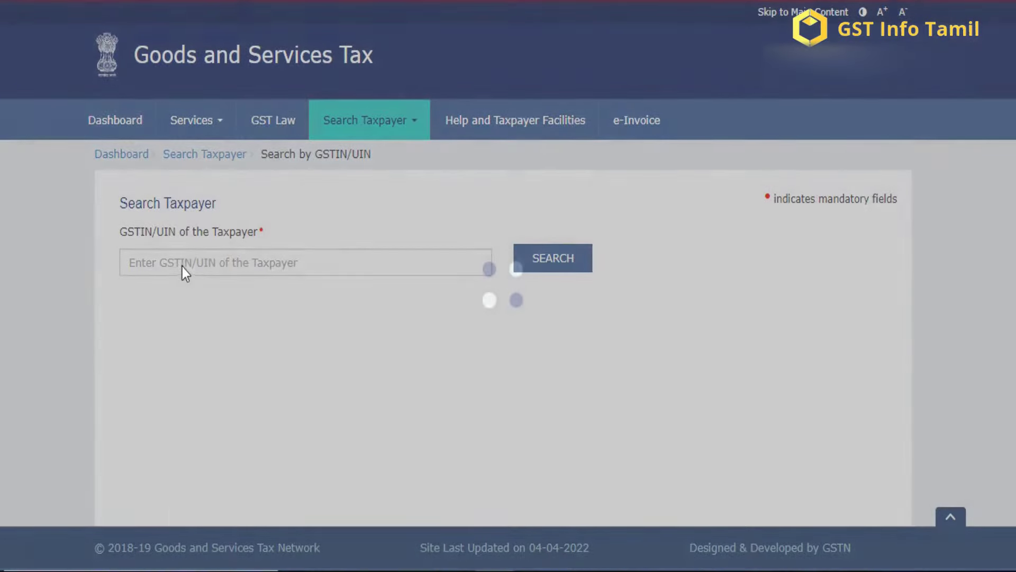
{"action": "left_click", "coordinate": [155, 264]}
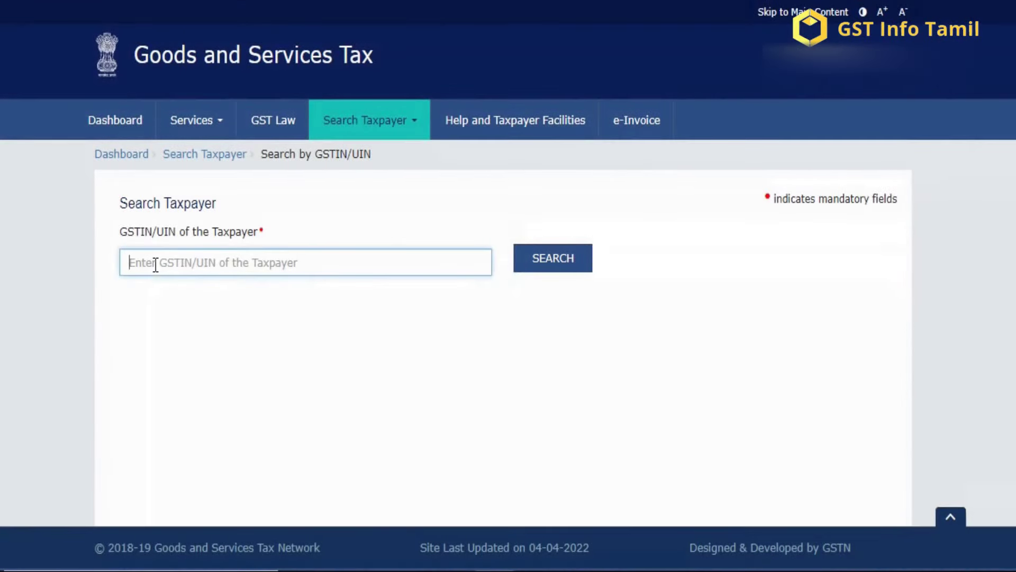
{"action": "left_click", "coordinate": [530, 273]}
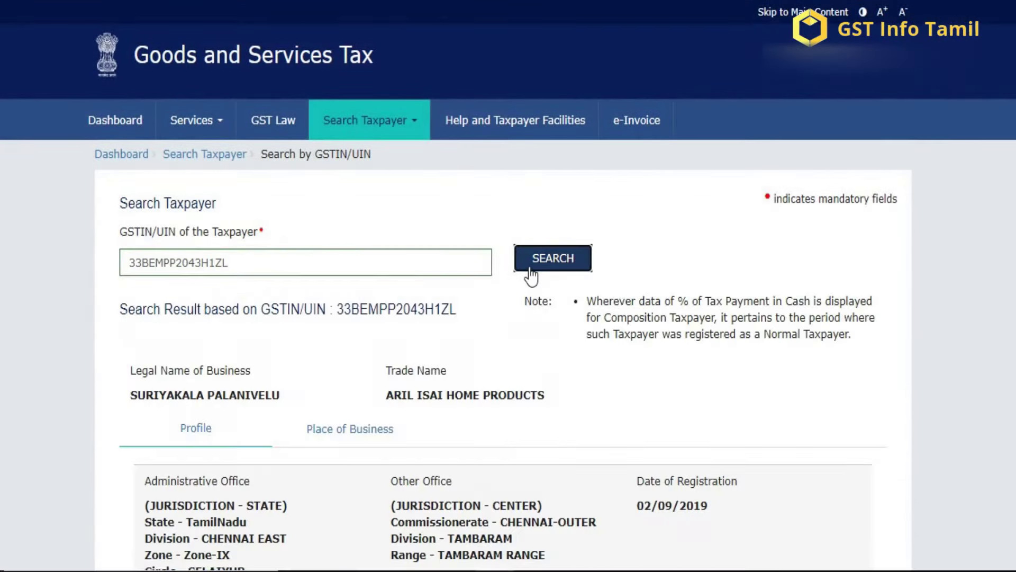
Step: Scroll to GSTIN/UIN Status and highlight that it reads Suspended from 13/05/2022
{"action": "scroll", "coordinate": [529, 275], "scroll_direction": "down", "scroll_amount": 2}
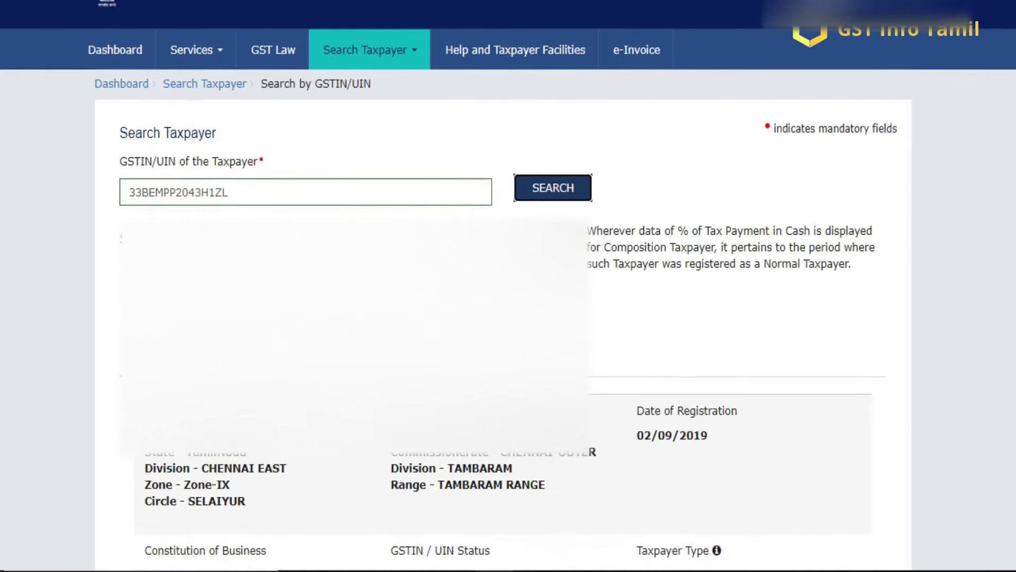
{"action": "scroll", "coordinate": [530, 275], "scroll_direction": "down", "scroll_amount": 4}
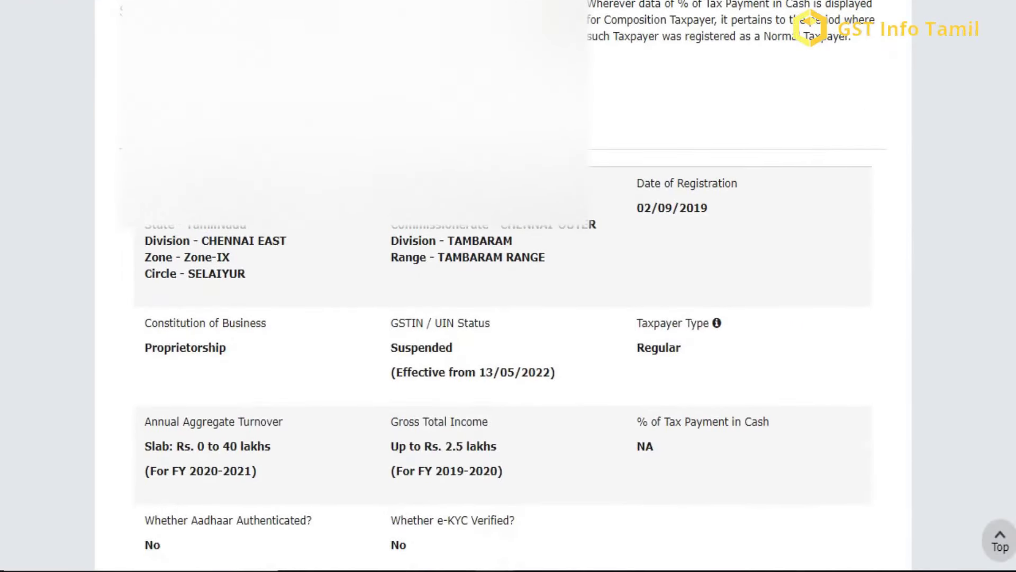
{"action": "scroll", "coordinate": [502, 317], "scroll_direction": "down", "scroll_amount": 5}
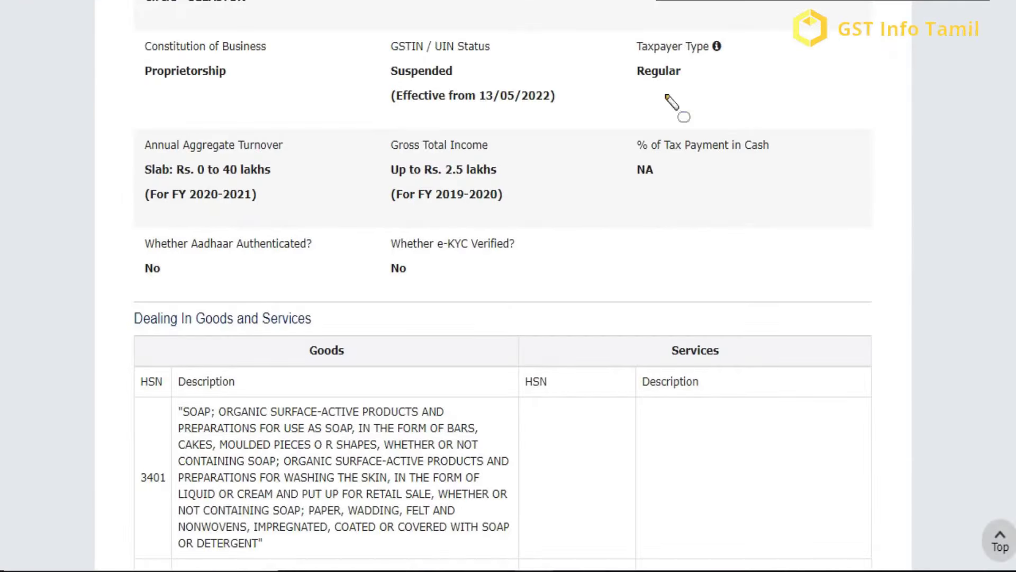
{"action": "mouse_move", "coordinate": [370, 61]}
{"action": "left_mouse_down"}
{"action": "mouse_move", "coordinate": [458, 116]}
{"action": "mouse_move", "coordinate": [529, 114]}
{"action": "left_mouse_up"}
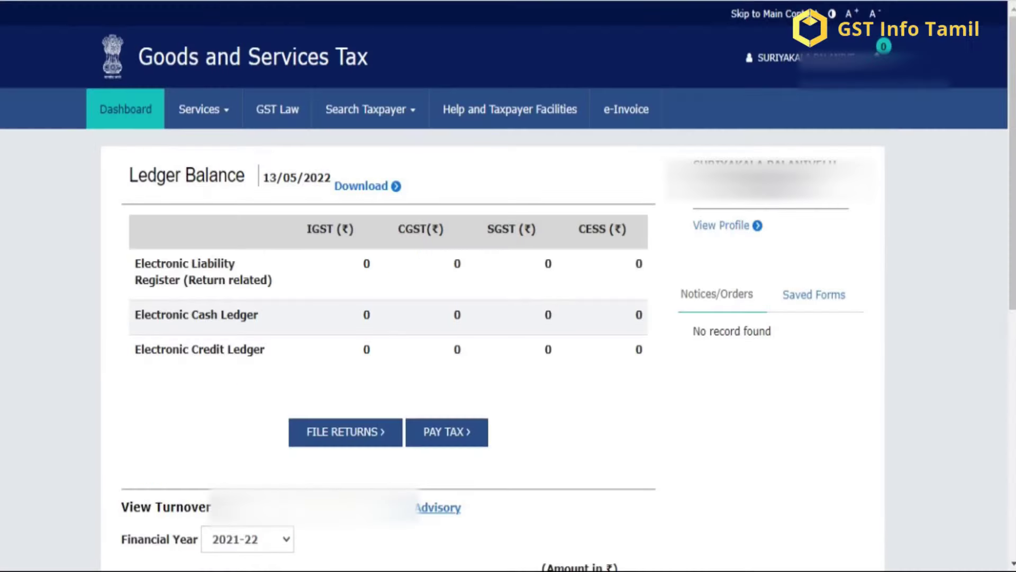
Step: Search Track Application Status with the pasted ARN of the cancellation application
{"action": "mouse_move", "coordinate": [225, 113]}
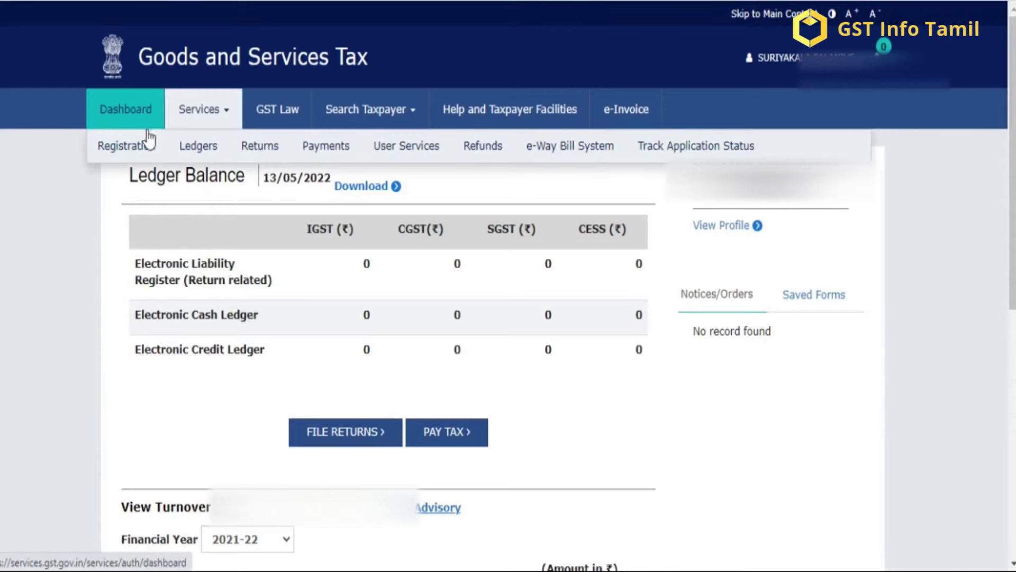
{"action": "mouse_move", "coordinate": [136, 154]}
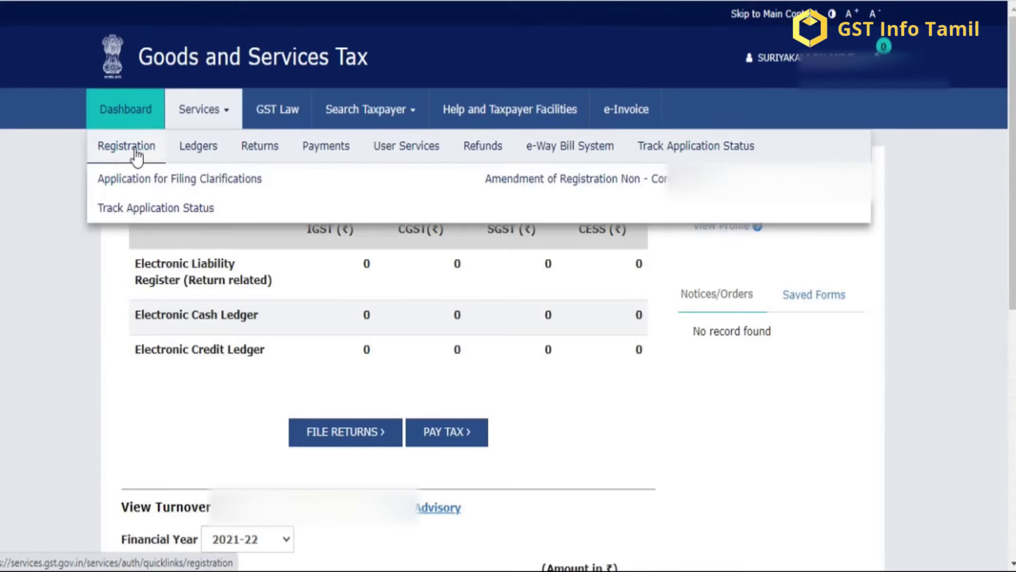
{"action": "left_click", "coordinate": [197, 212]}
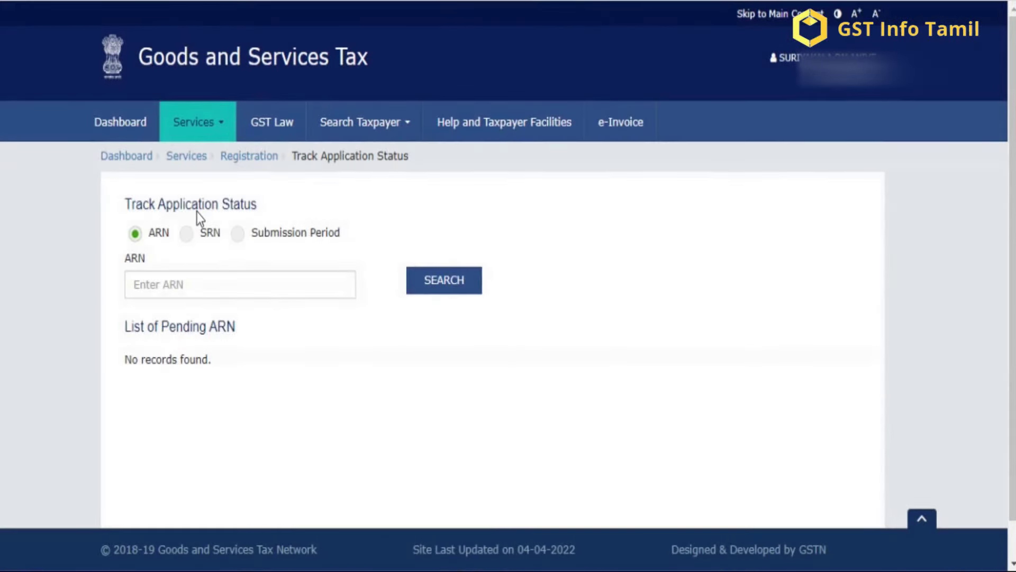
{"action": "left_click", "coordinate": [204, 294]}
{"action": "key", "text": "ctrl+v"}
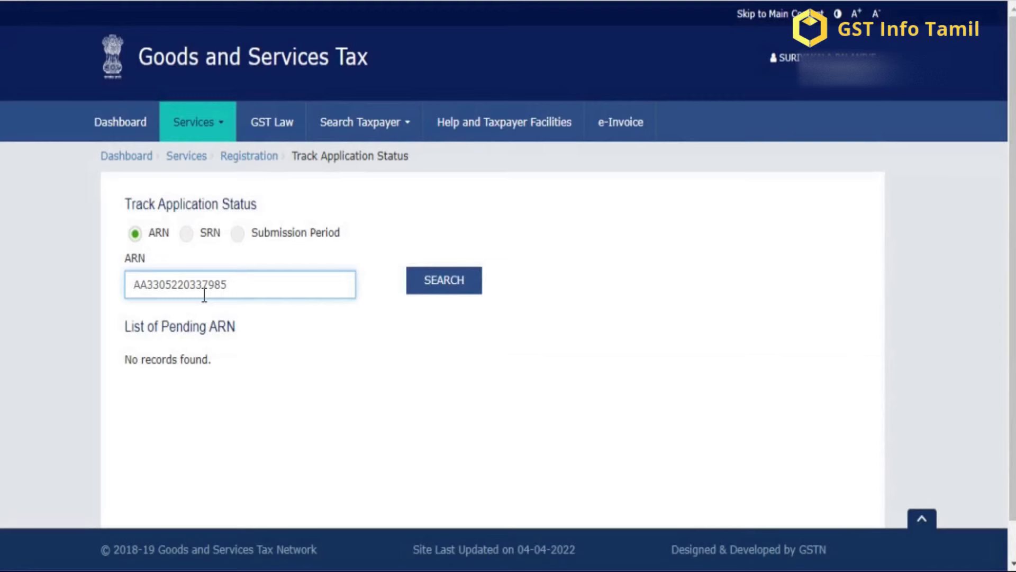
{"action": "left_click", "coordinate": [425, 286]}
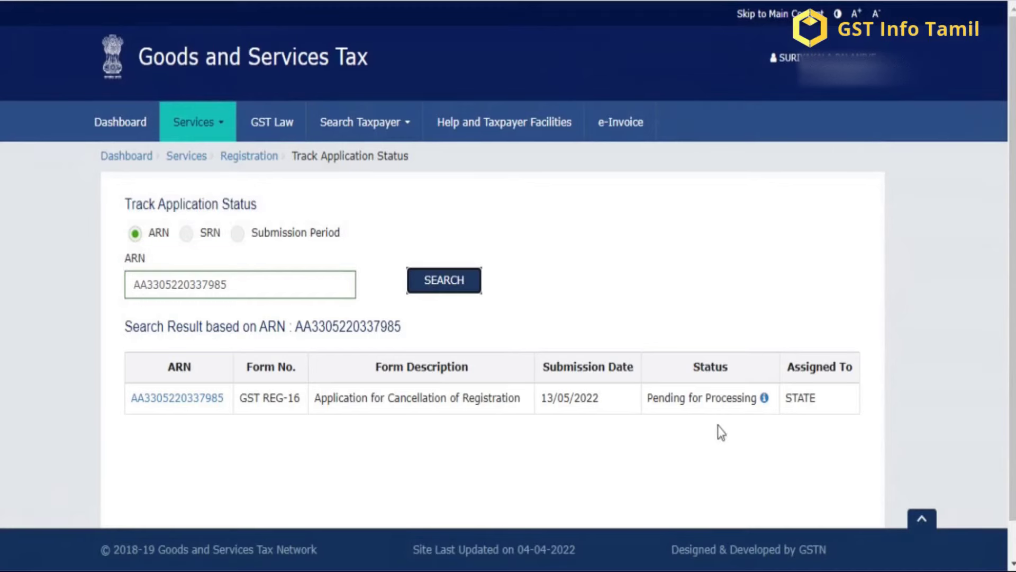
Step: Open the Meaning of status dialog via the info icon beside 'Pending for Processing'
{"action": "left_click", "coordinate": [764, 399]}
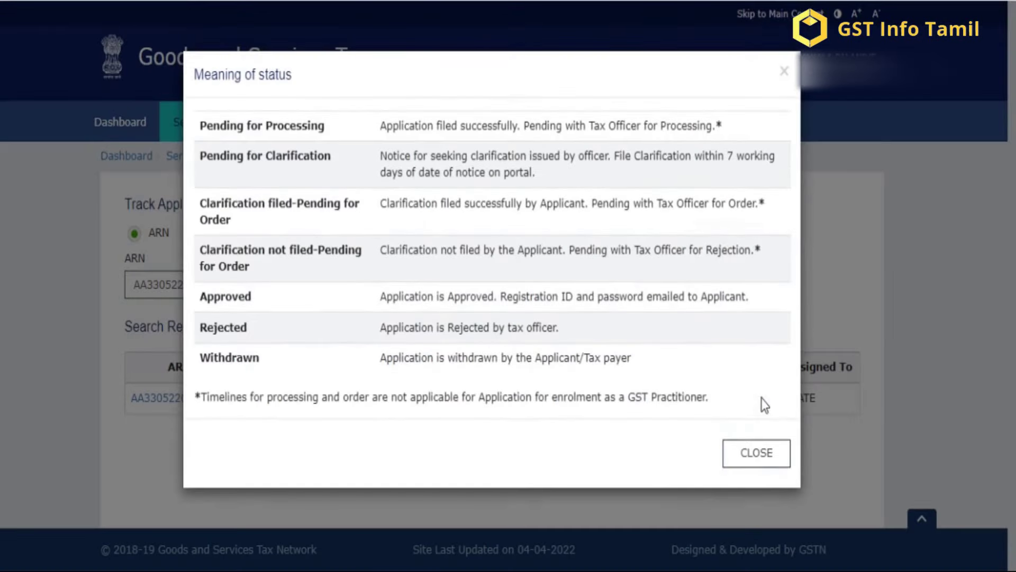